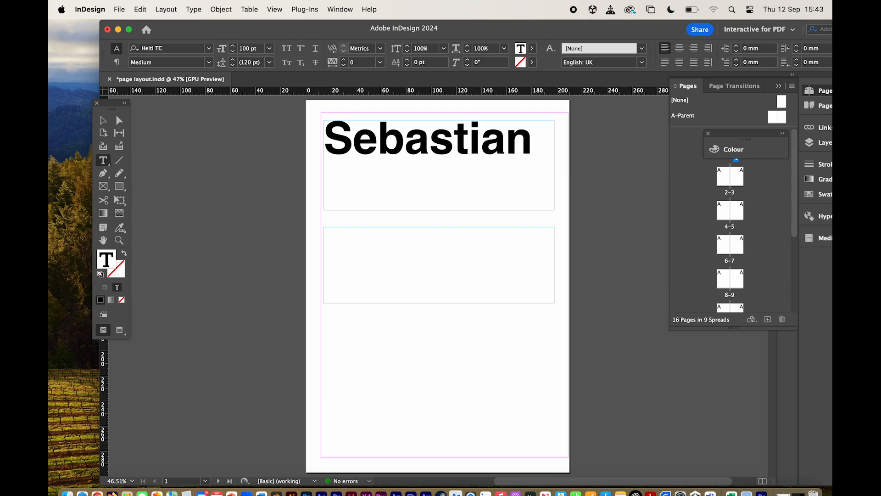
# Undo the last deletion to restore the "Level 6" text on page 1, and leave text editing
pyautogui.press('super+z')
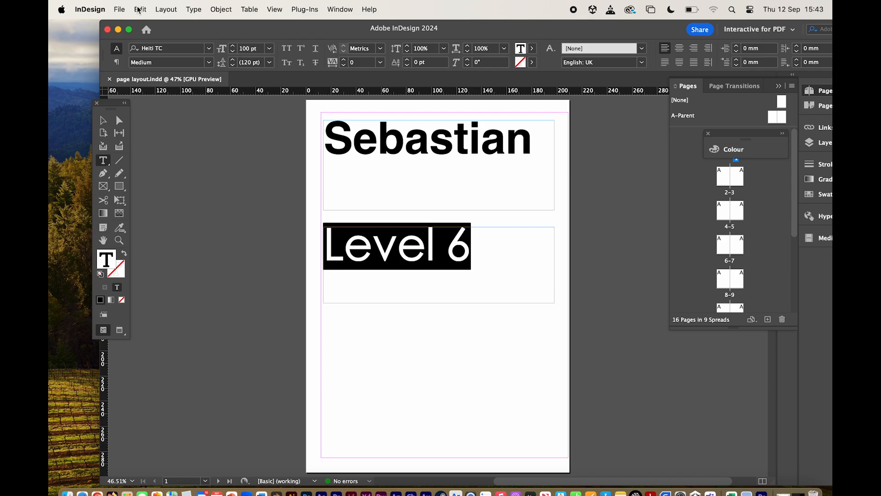
pyautogui.click(103, 122)
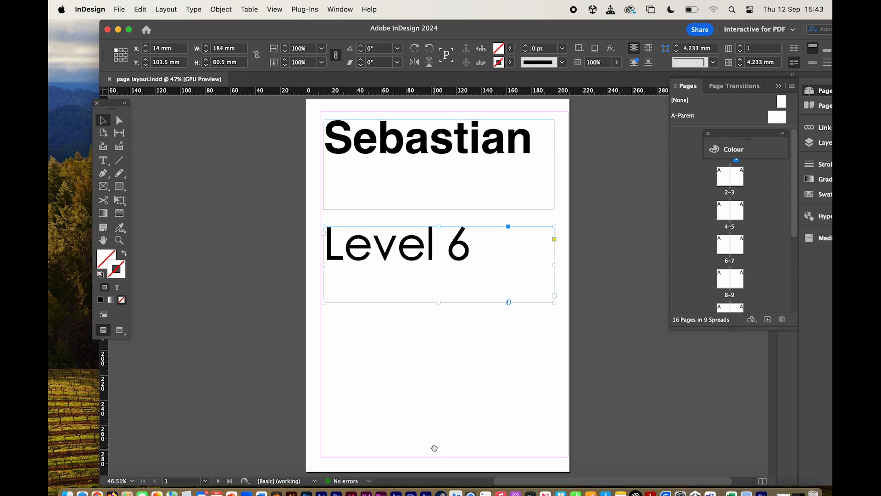
# Draw three stacked text frames on page 3: a wide heading frame, a narrower subheading frame and a large body frame
pyautogui.moveTo(435, 448); pyautogui.dragTo(555, 135)
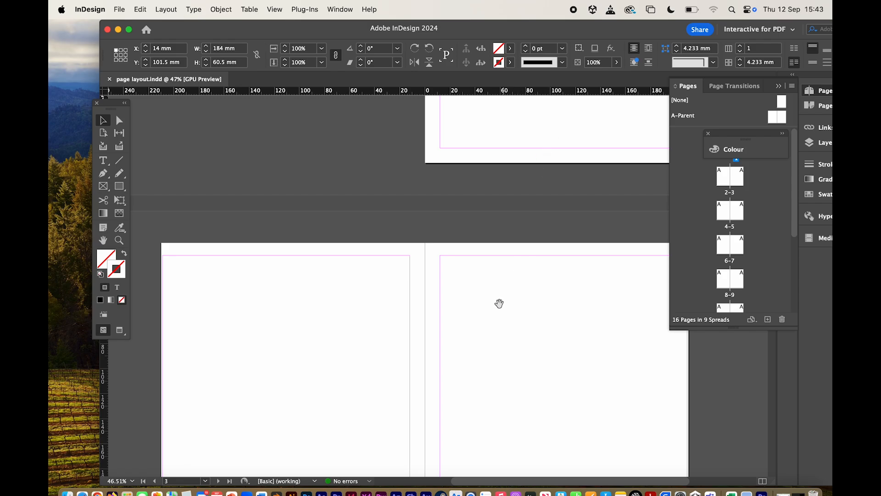
pyautogui.moveTo(498, 301); pyautogui.dragTo(470, 181)
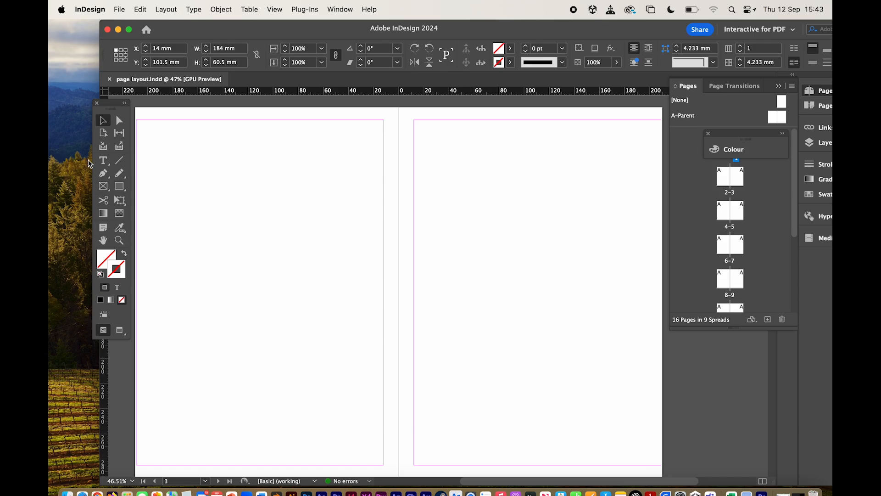
pyautogui.click(103, 162)
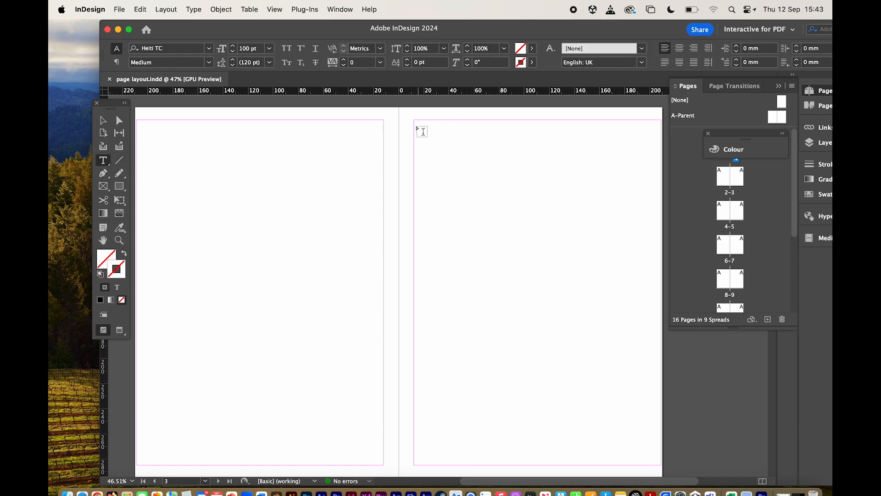
pyautogui.moveTo(415, 125); pyautogui.dragTo(605, 163)
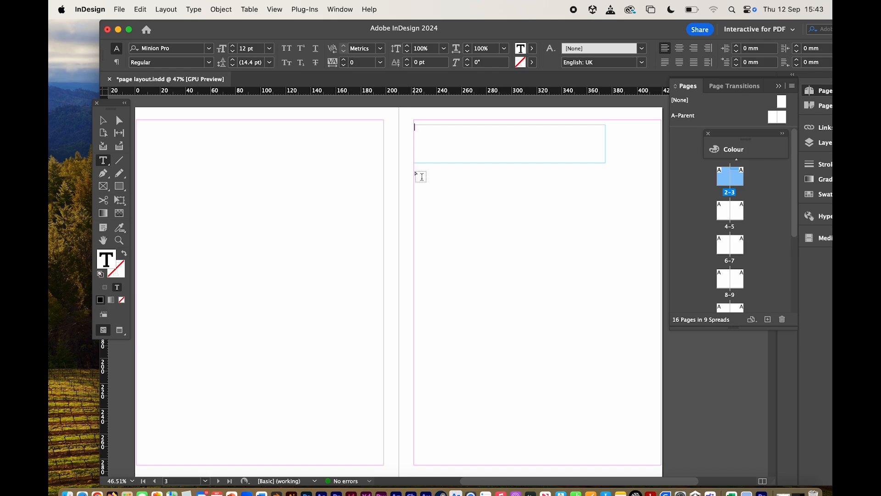
pyautogui.moveTo(414, 173); pyautogui.dragTo(559, 199)
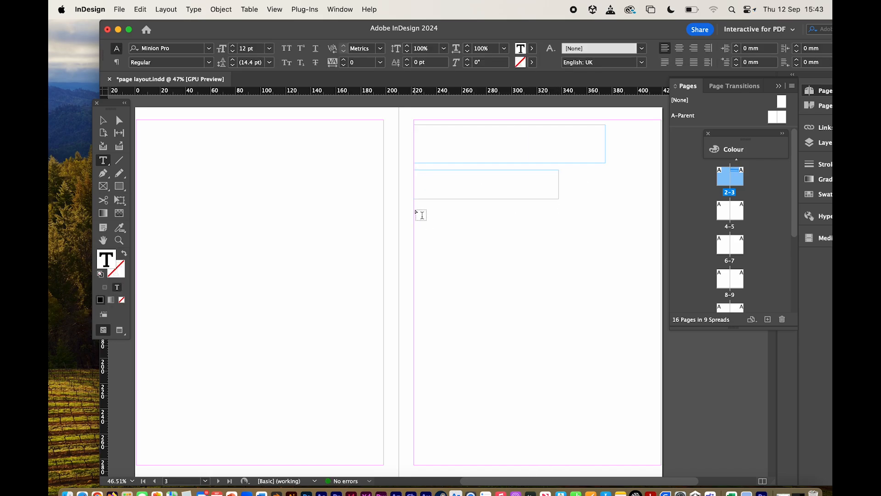
pyautogui.moveTo(414, 208); pyautogui.dragTo(652, 414)
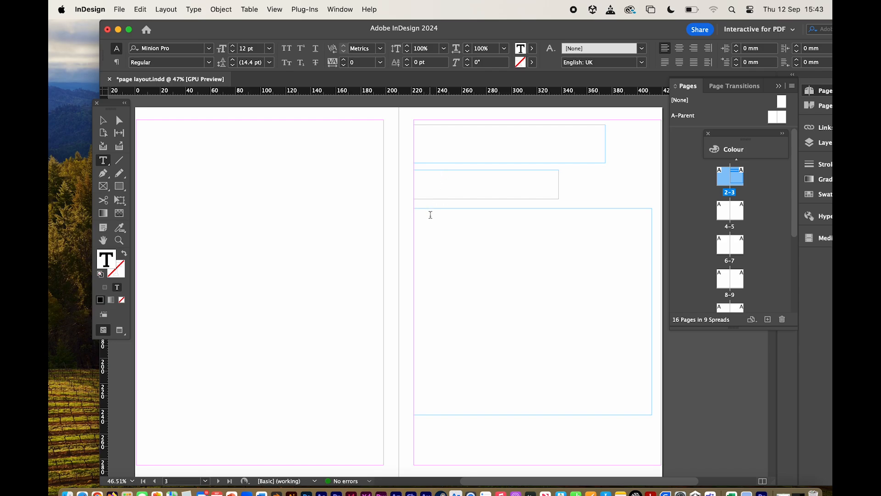
# Enter "Design 1" in the heading frame and "prototype" in the subheading frame on page 3
pyautogui.click(423, 136)
pyautogui.write('Deign')
pyautogui.press('BackSpace')
pyautogui.write('si')
pyautogui.click(423, 176)
pyautogui.write('Pl')
pyautogui.write('otot')
pyautogui.press('BackSpace')
pyautogui.press('BackSpace')
pyautogui.write('yp')
# Fill the large body frame on page 3 with placeholder text
pyautogui.click(420, 215)
pyautogui.click(193, 10)
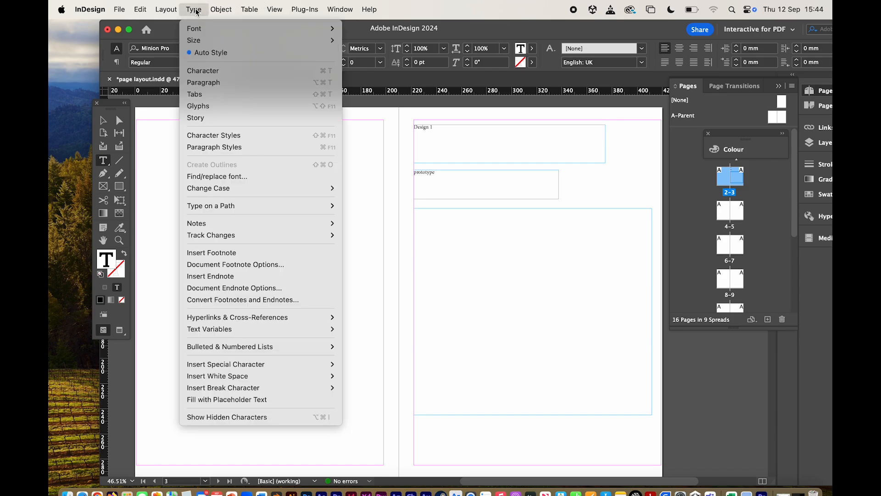
pyautogui.moveTo(216, 348)
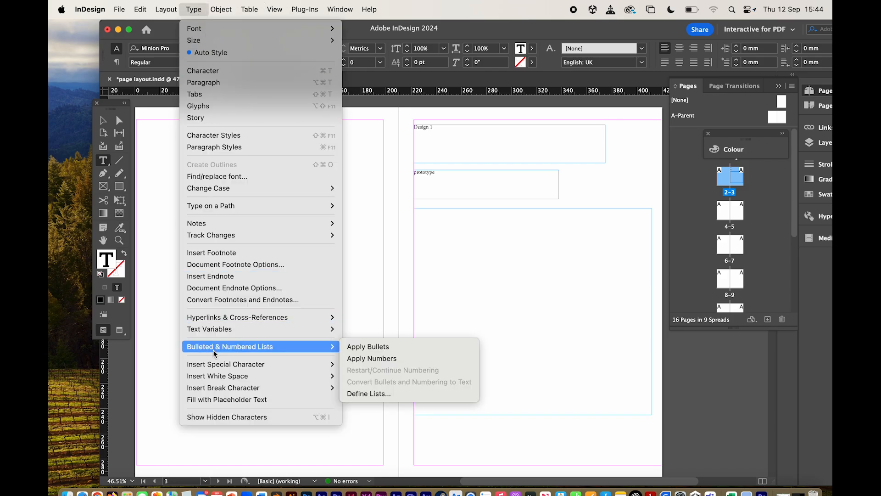
pyautogui.click(217, 401)
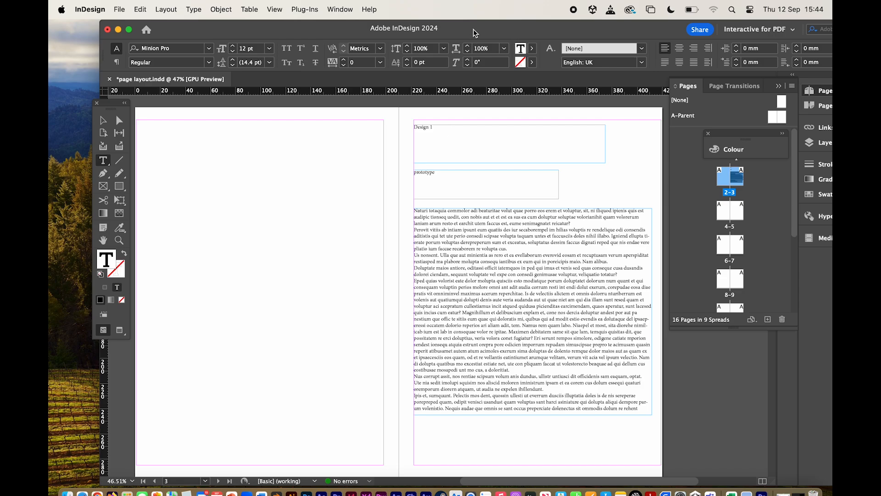
# Enlarge the application window and display the document's character styles
pyautogui.doubleClick(558, 29)
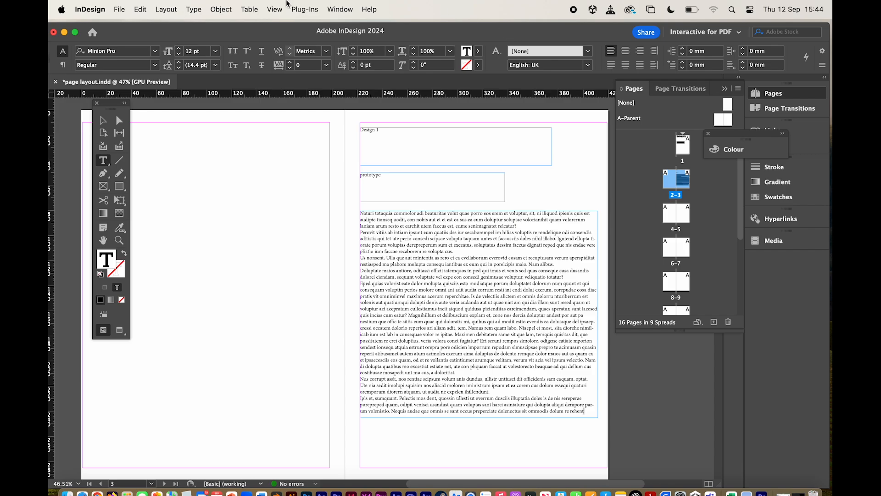
pyautogui.click(174, 11)
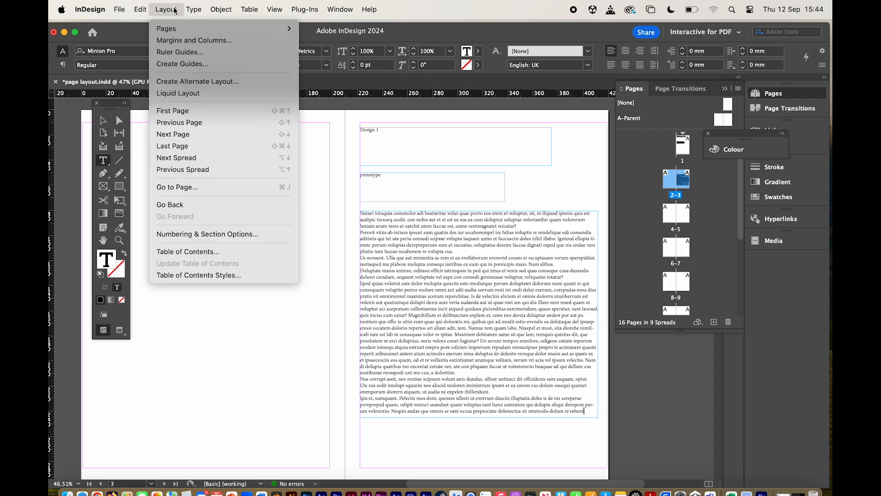
pyautogui.moveTo(193, 11)
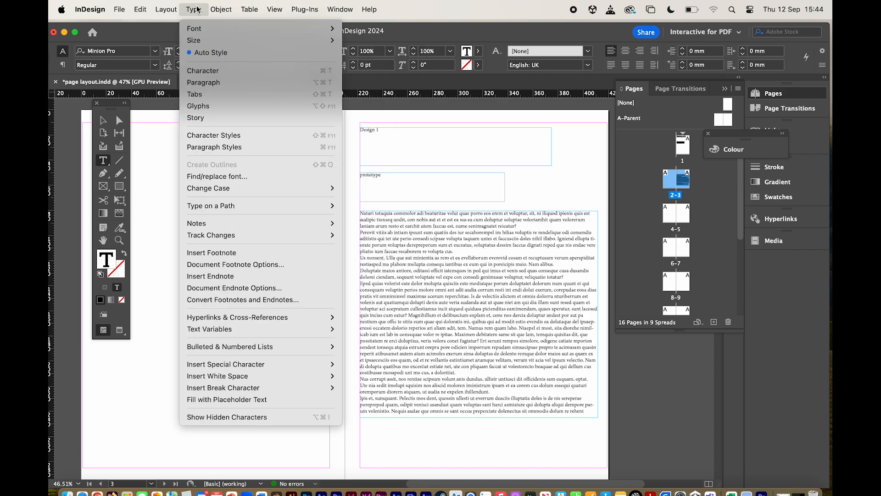
pyautogui.click(197, 136)
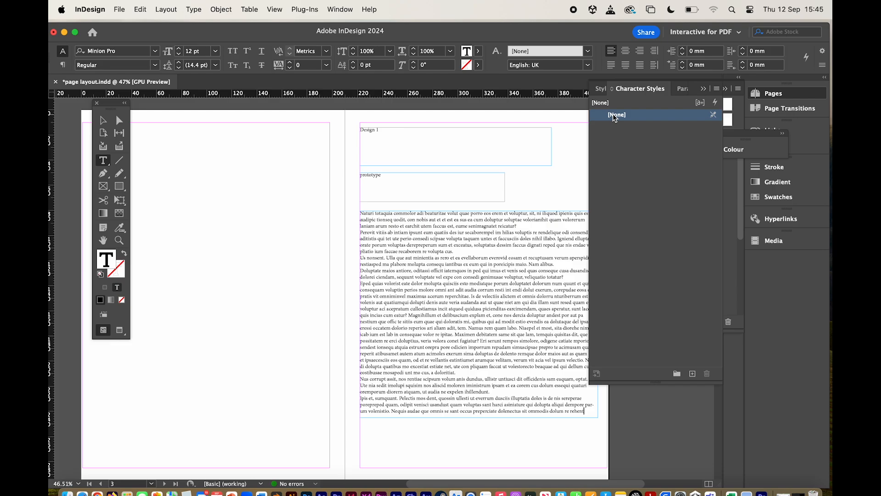
pyautogui.click(737, 91)
pyautogui.click(739, 91)
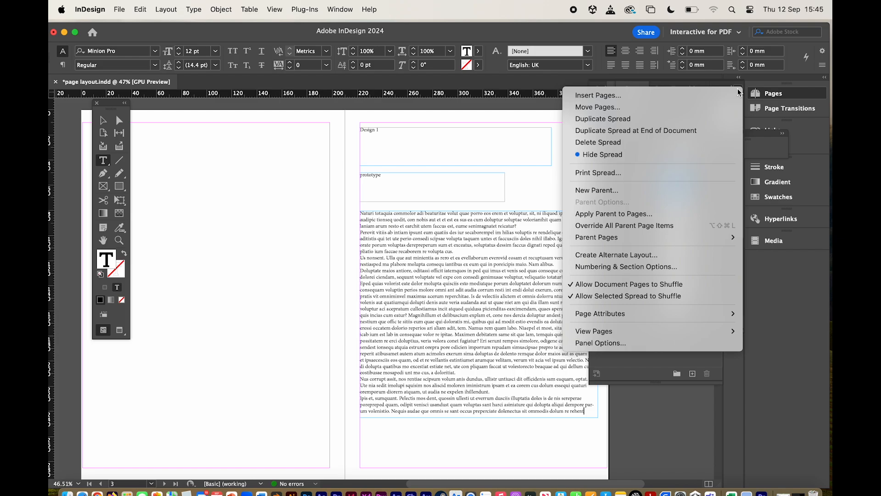
pyautogui.click(680, 82)
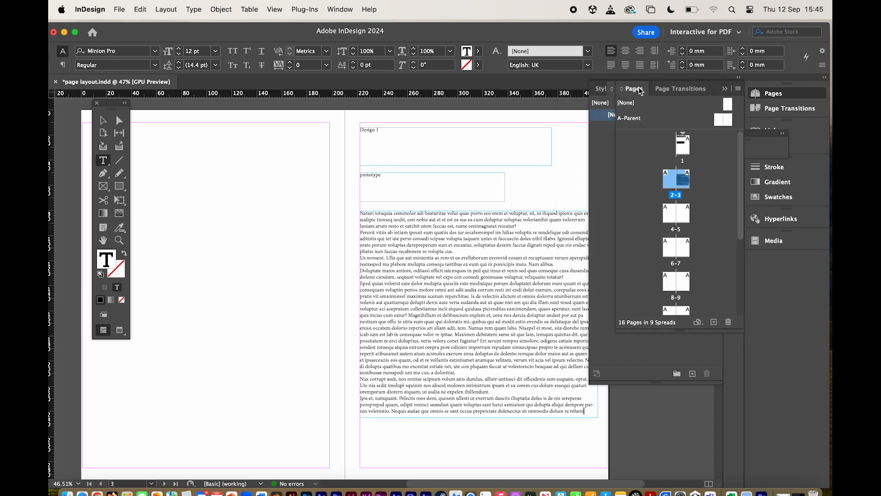
# Close Style Packs and separate Character Styles from Paragraph Styles so both can be seen at once
pyautogui.moveTo(600, 89); pyautogui.dragTo(209, 128)
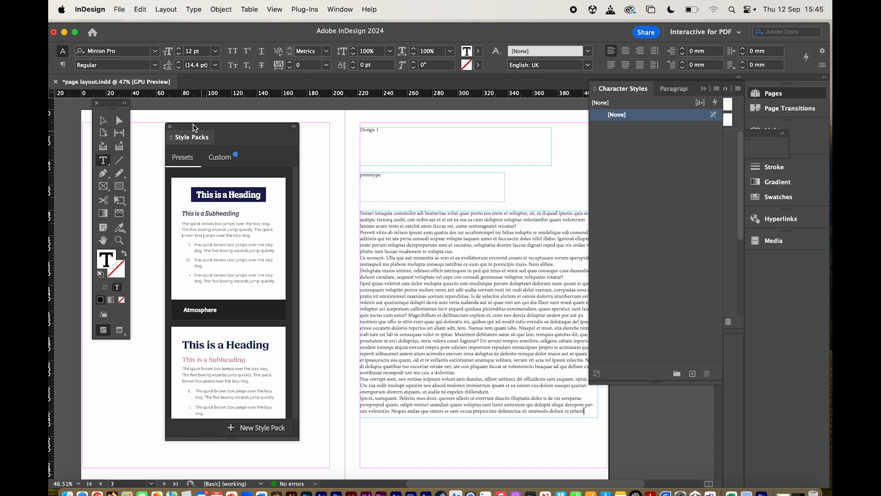
pyautogui.click(171, 127)
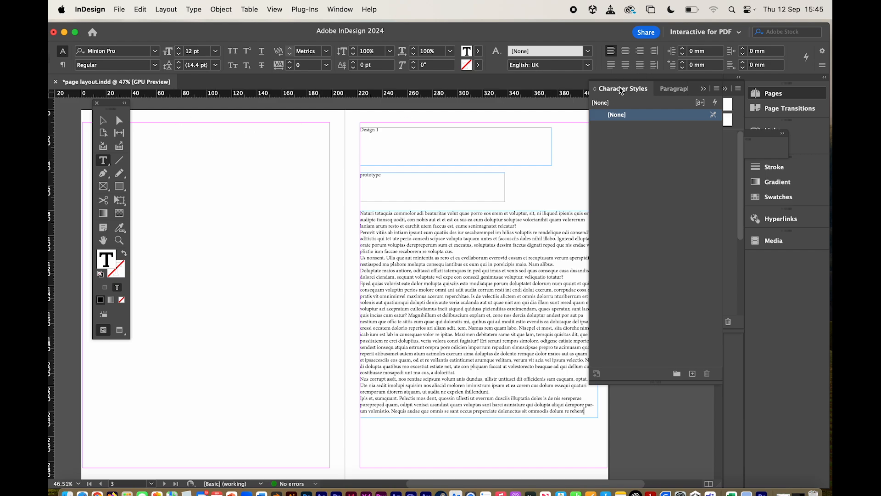
pyautogui.moveTo(621, 90); pyautogui.dragTo(620, 146)
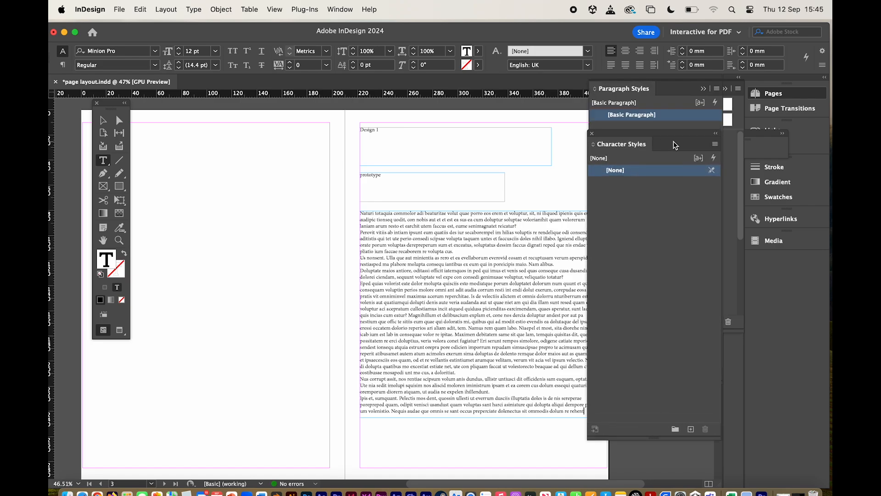
# Start a new character style and name it "heading"
pyautogui.click(716, 145)
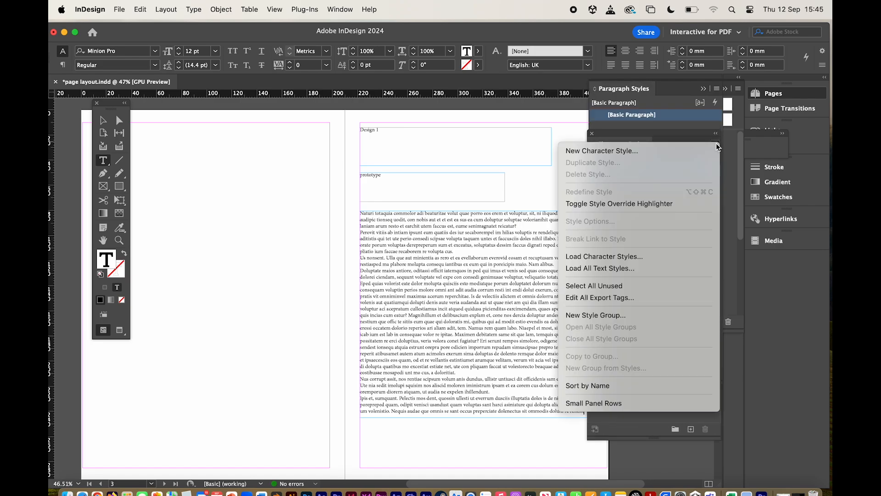
pyautogui.click(594, 149)
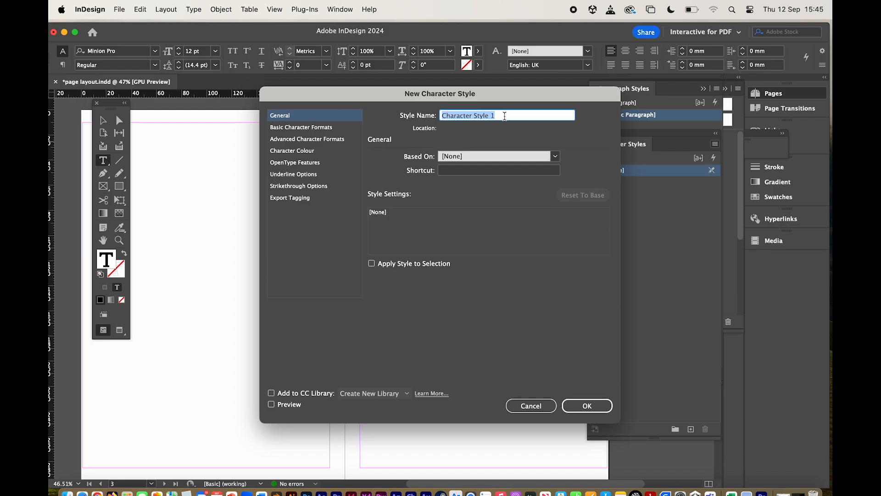
pyautogui.write('h')
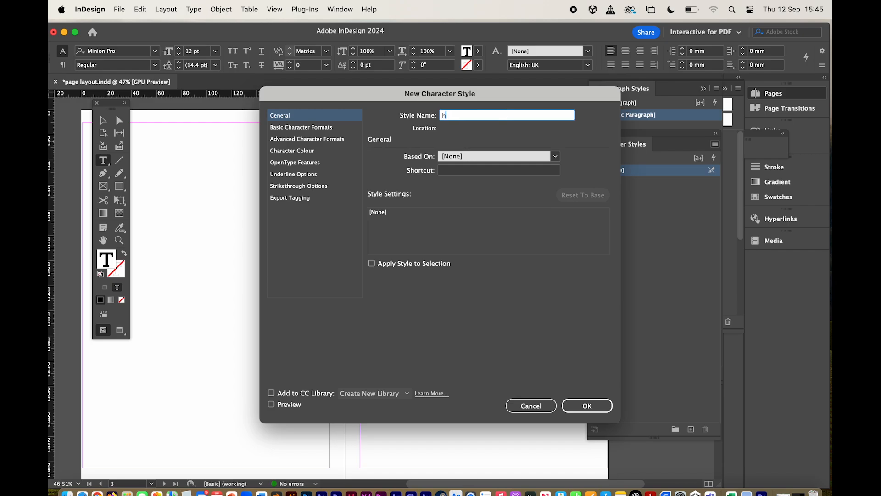
pyautogui.write('eading')
# Set the heading style's font family to Helvetica and its font style to Bold
pyautogui.click(285, 129)
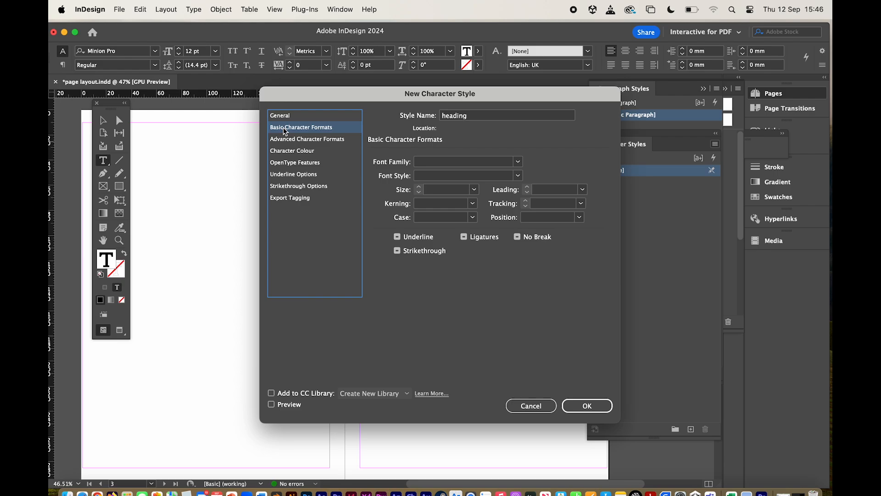
pyautogui.click(519, 163)
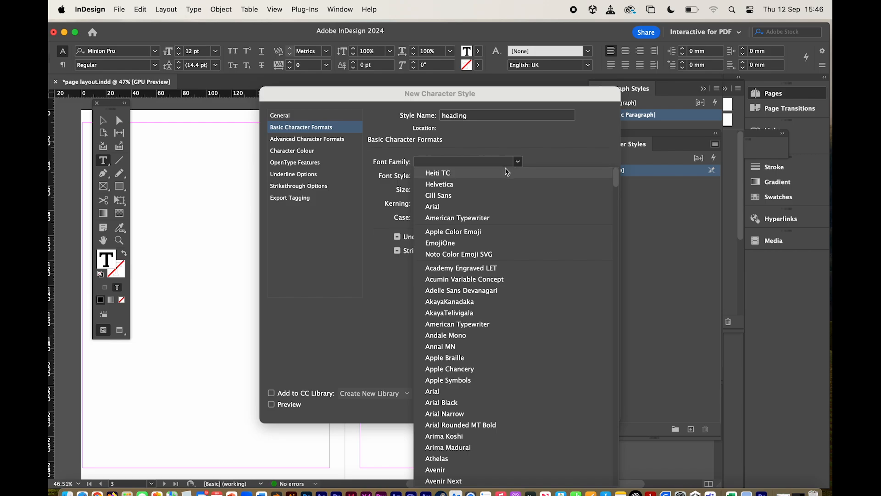
pyautogui.press('Down')
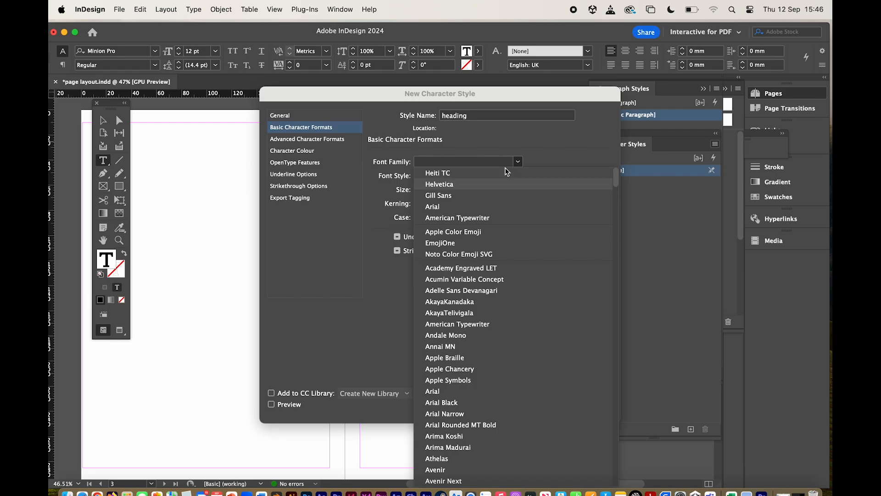
pyautogui.click(444, 186)
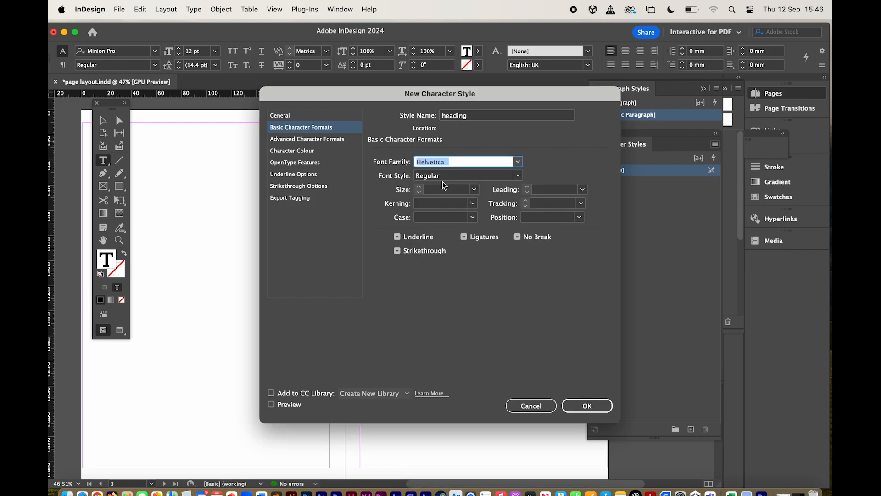
pyautogui.click(519, 176)
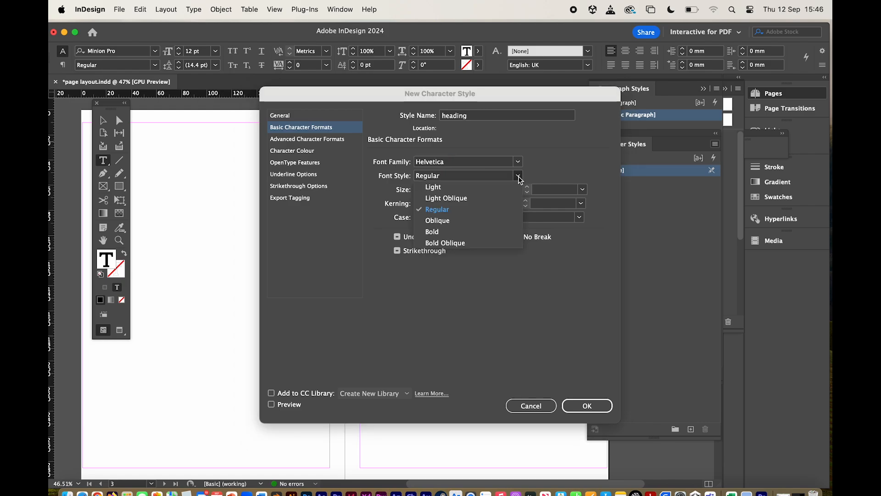
pyautogui.click(433, 232)
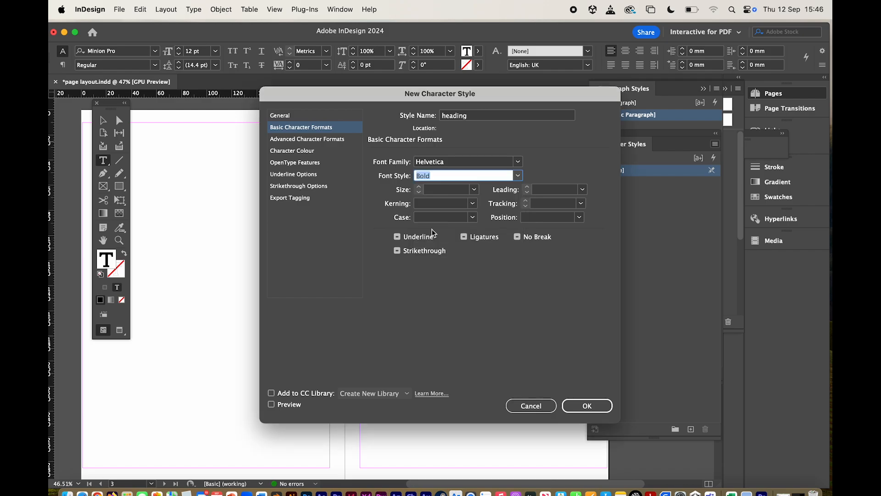
# Set the heading style's size to 90 pt and save the style
pyautogui.click(475, 190)
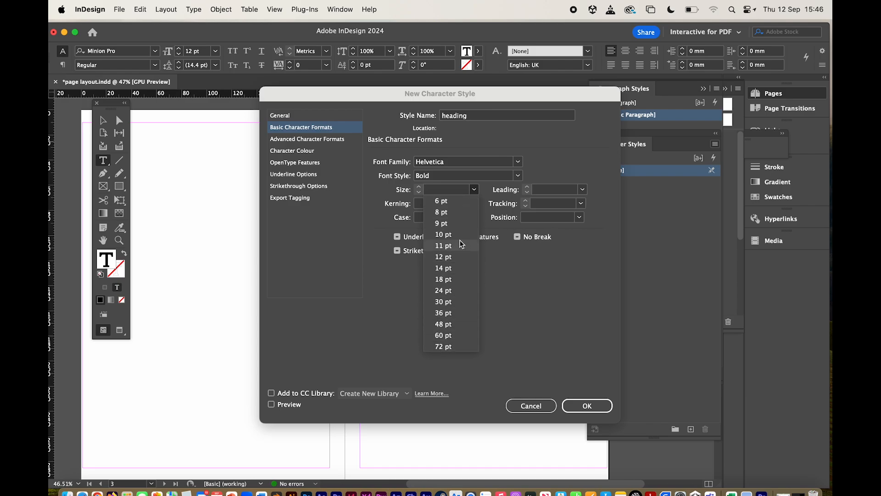
pyautogui.click(432, 190)
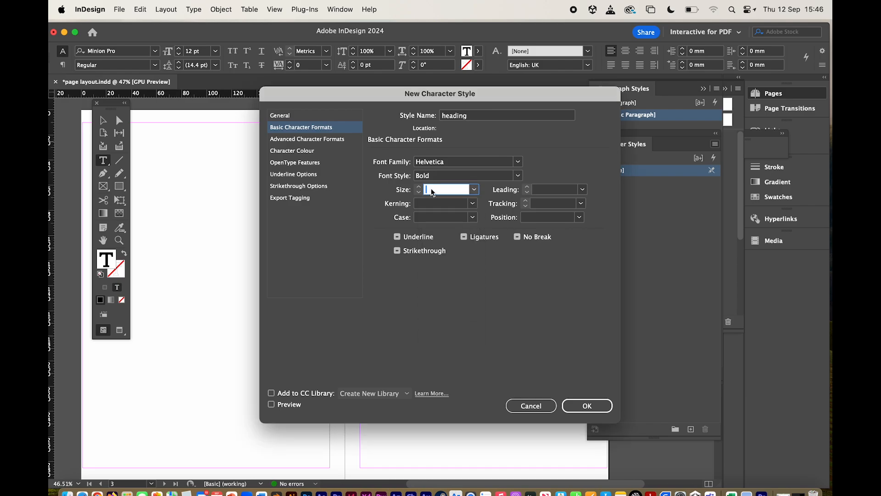
pyautogui.write('90')
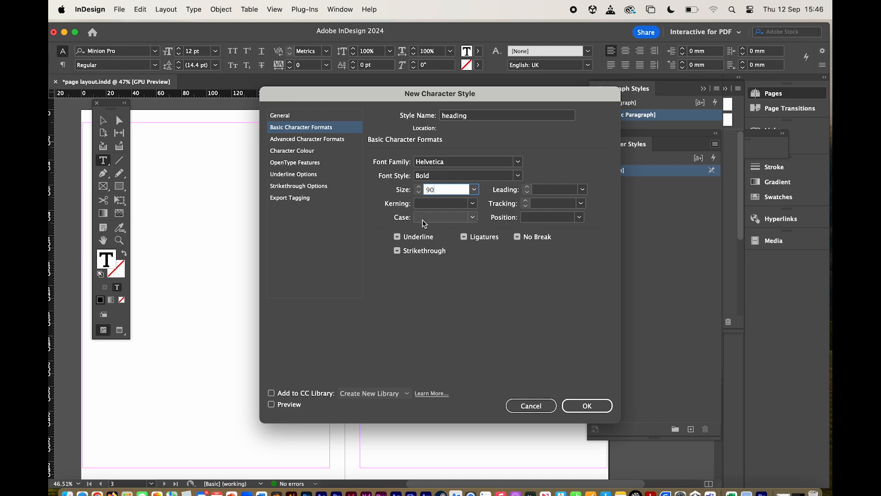
pyautogui.click(584, 404)
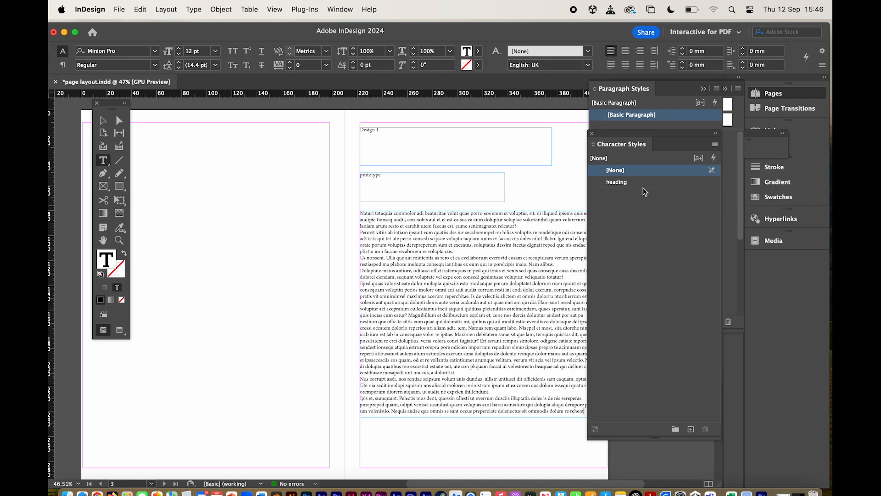
# Start a new character style and name it "subheading"
pyautogui.click(716, 146)
pyautogui.click(605, 150)
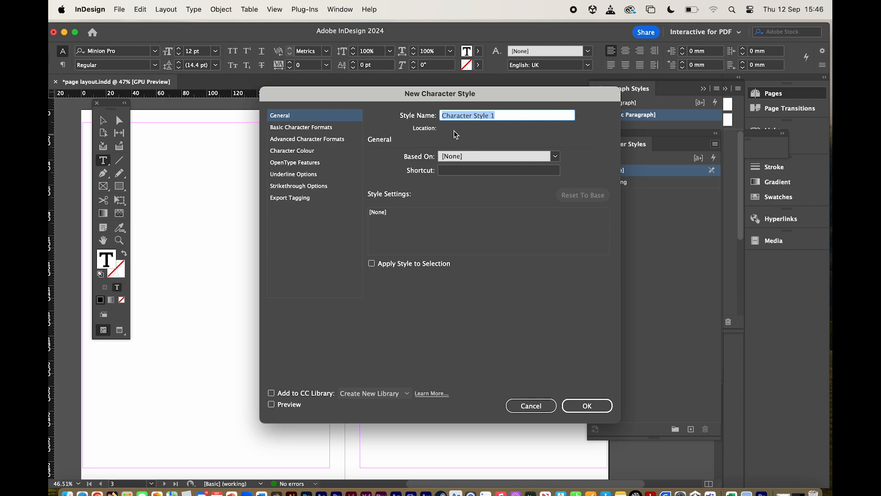
pyautogui.write('sub')
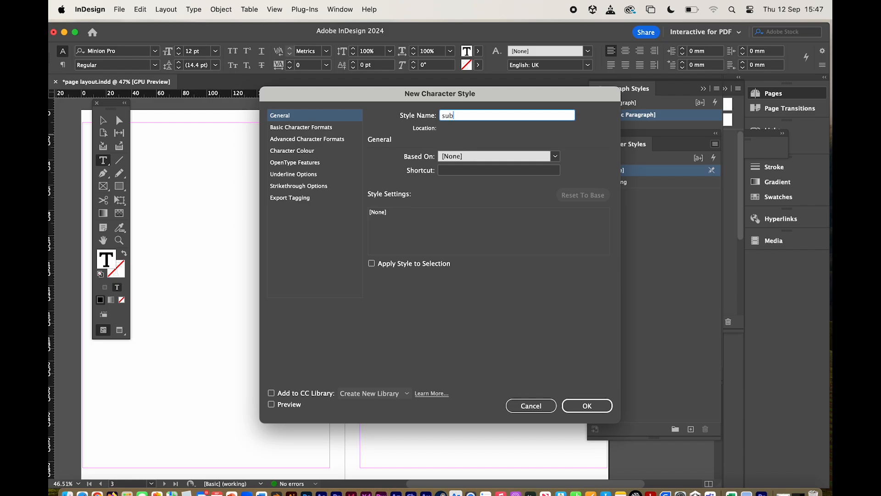
pyautogui.write('heading')
# Set the subheading style's font family to Helvetica and its font style to Light
pyautogui.click(286, 128)
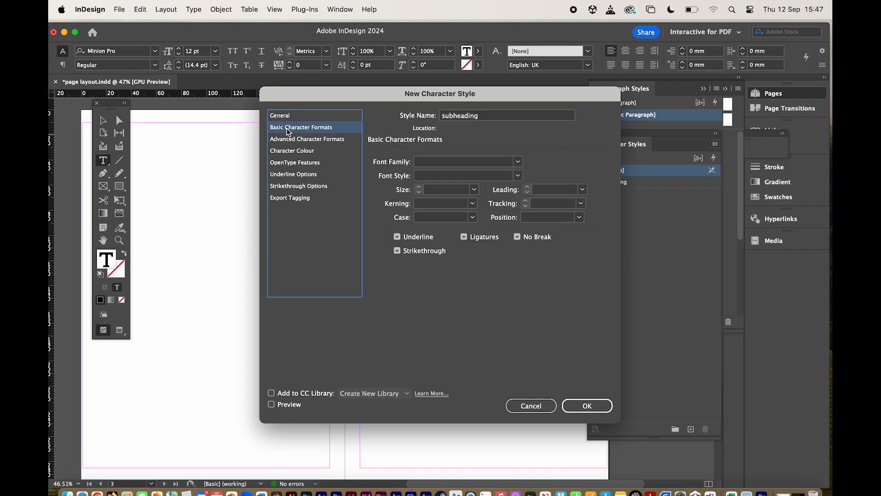
pyautogui.click(518, 163)
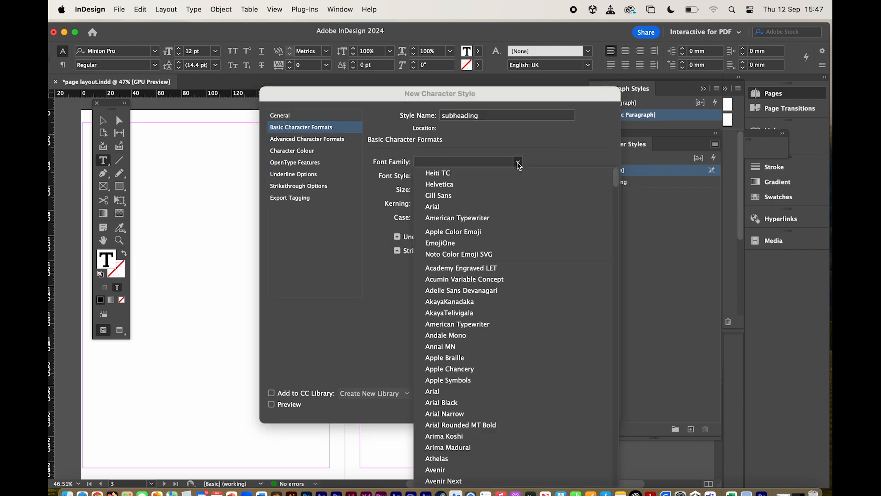
pyautogui.click(433, 185)
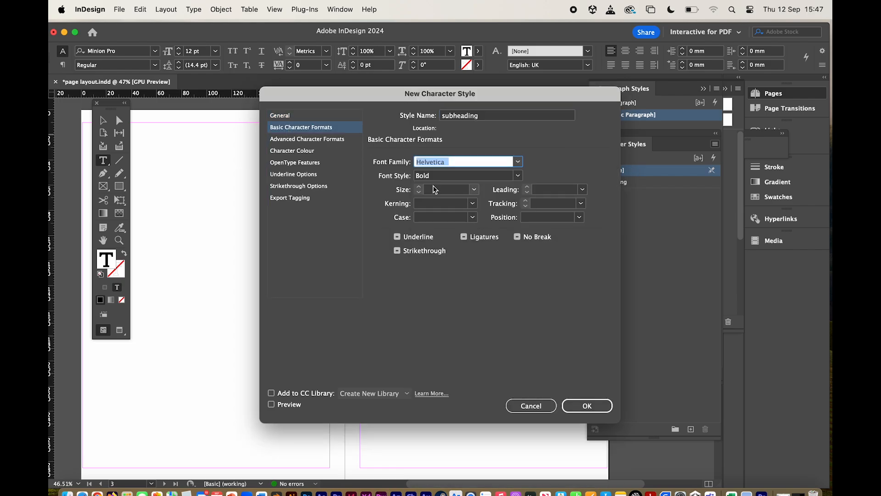
pyautogui.click(519, 176)
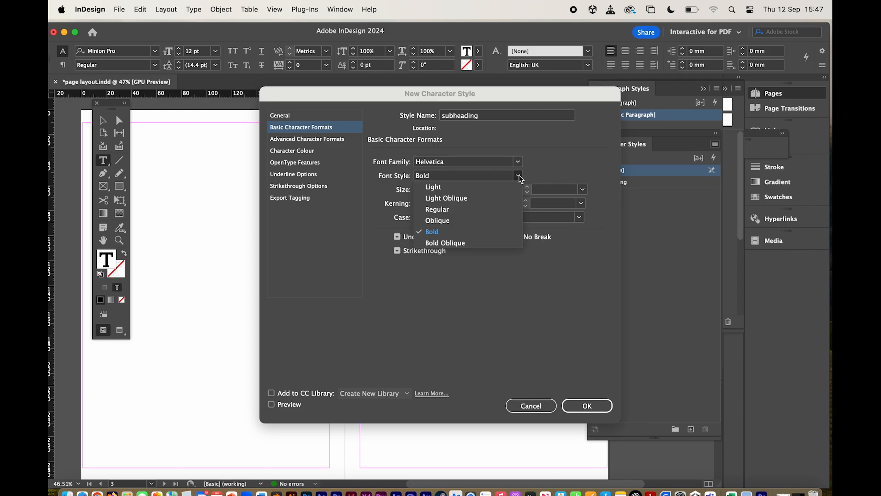
pyautogui.click(431, 188)
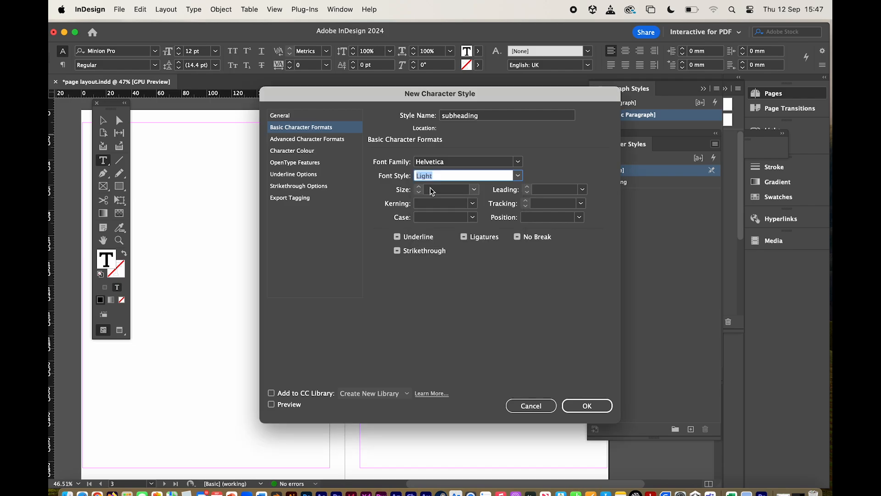
# Set the subheading style's size to 60 pt and save the style
pyautogui.click(475, 190)
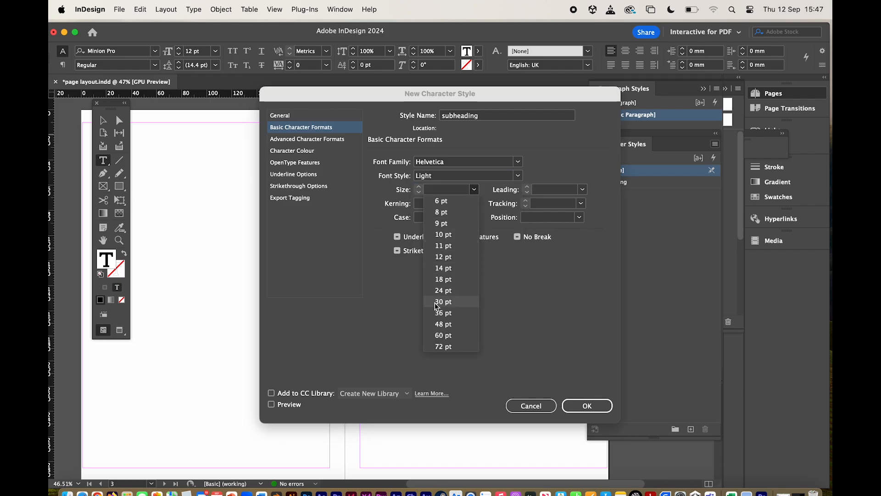
pyautogui.click(439, 335)
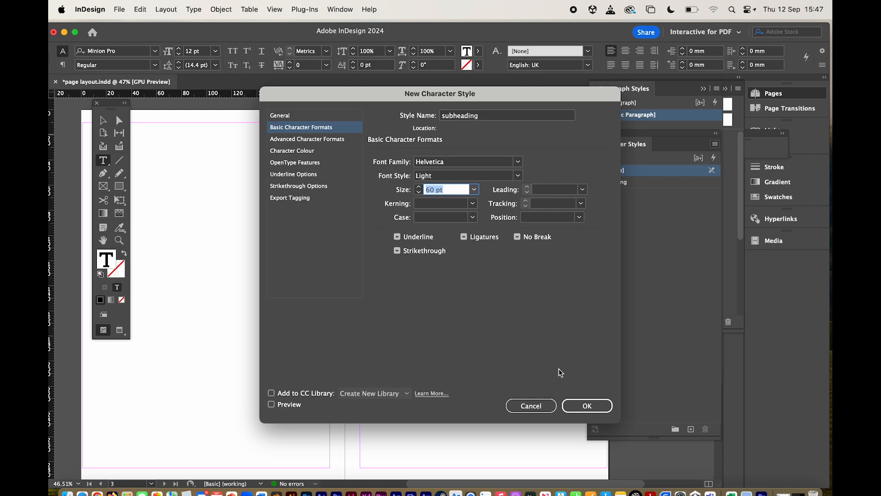
pyautogui.click(586, 406)
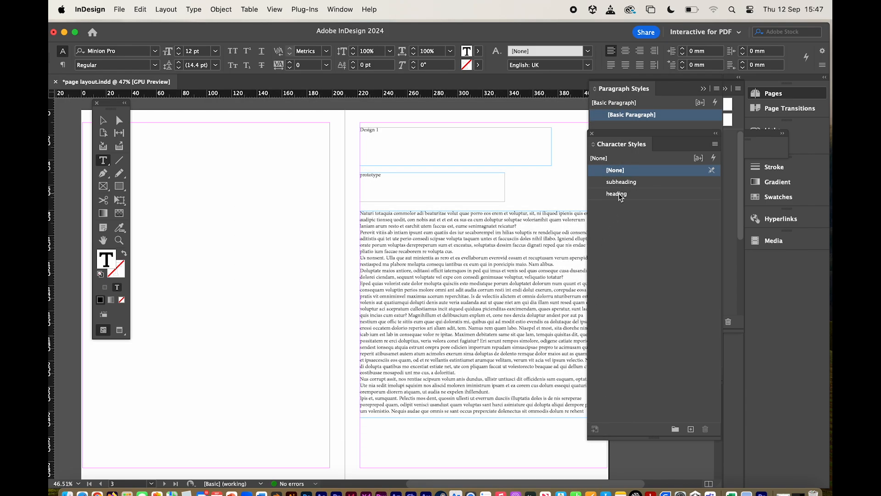
# Start another new character style and name it "body text"
pyautogui.click(715, 144)
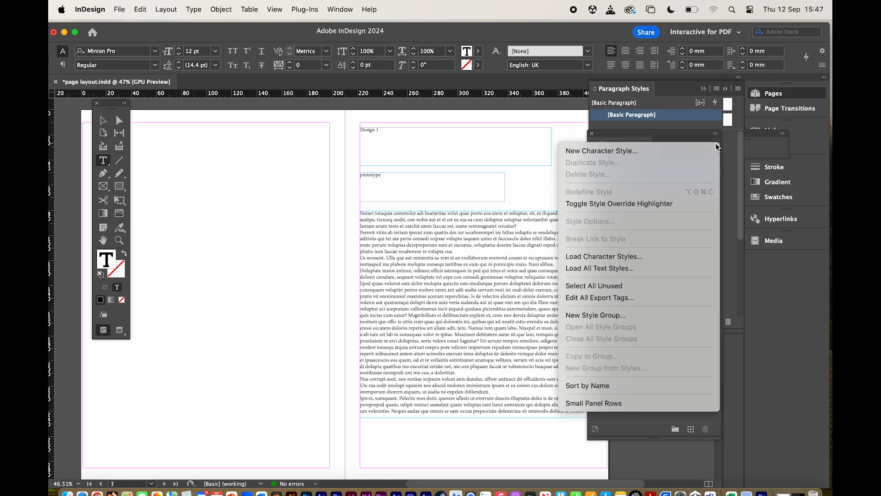
pyautogui.click(591, 151)
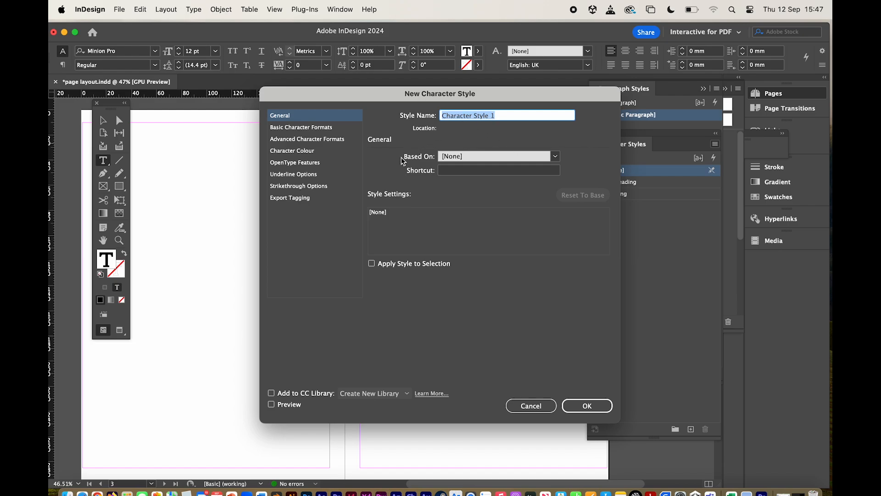
pyautogui.write('b')
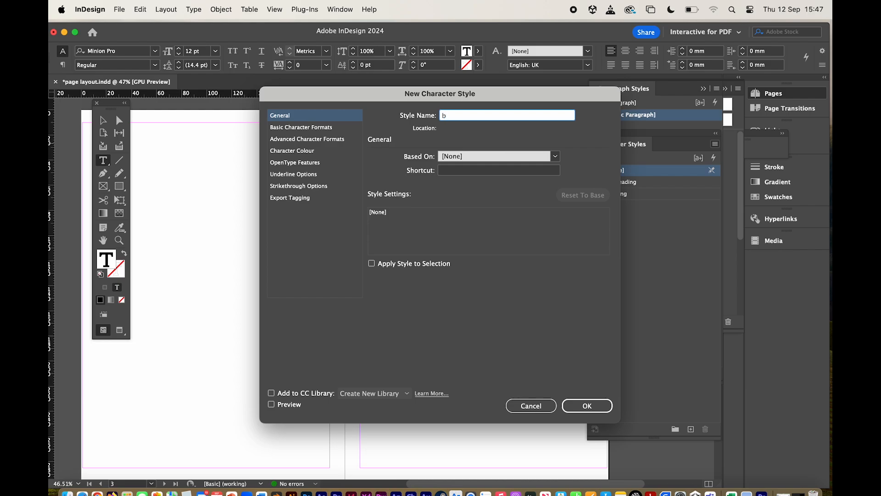
pyautogui.write('ody text')
# Set the body text style's font family to Helvetica and its font style to Regular
pyautogui.click(296, 128)
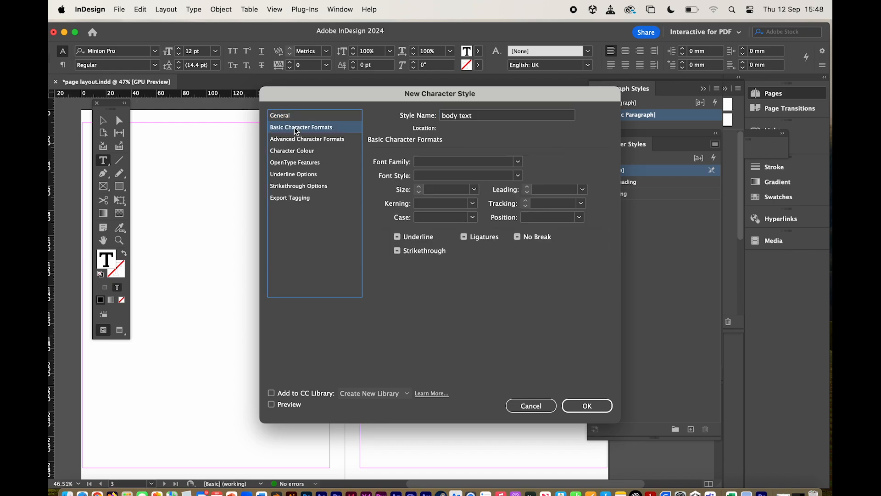
pyautogui.click(518, 162)
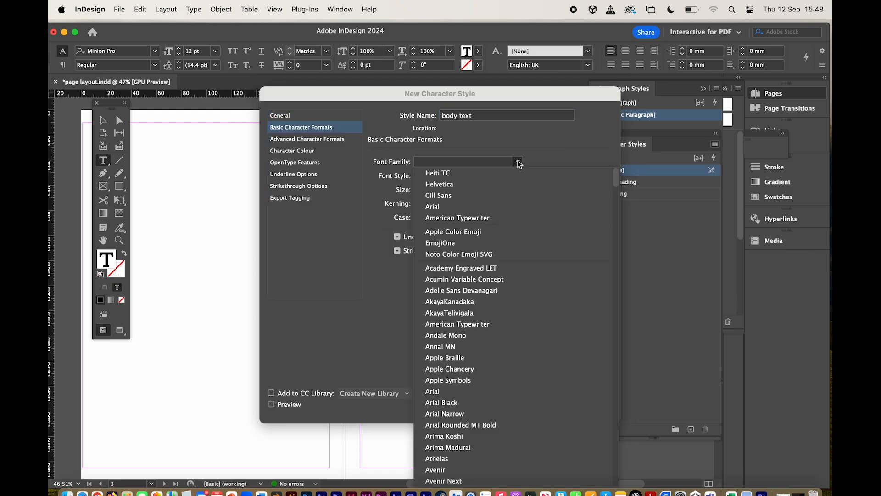
pyautogui.click(433, 183)
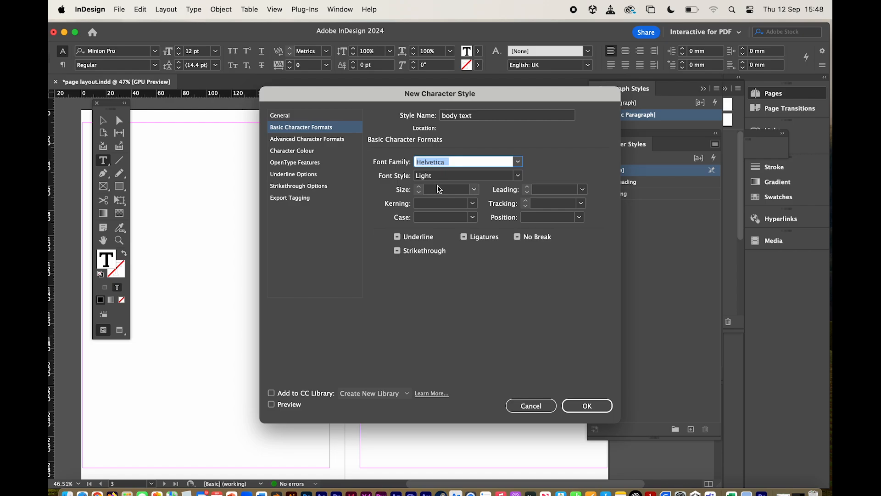
pyautogui.click(518, 177)
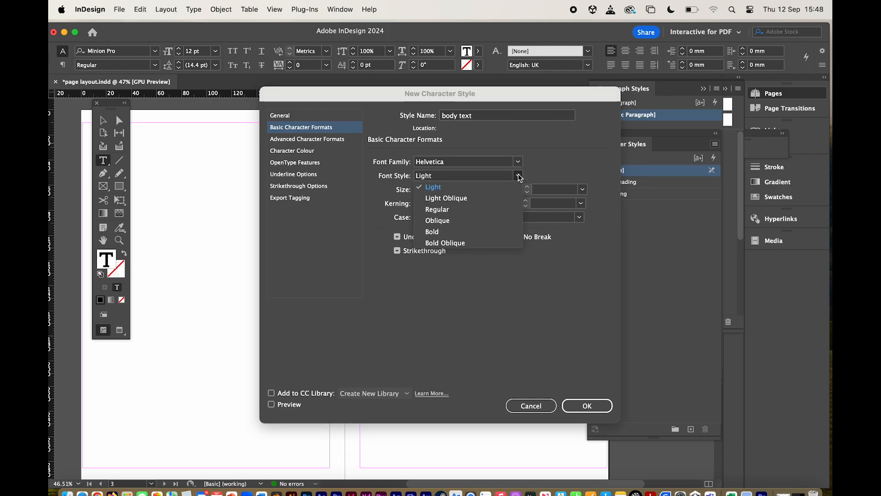
pyautogui.click(431, 209)
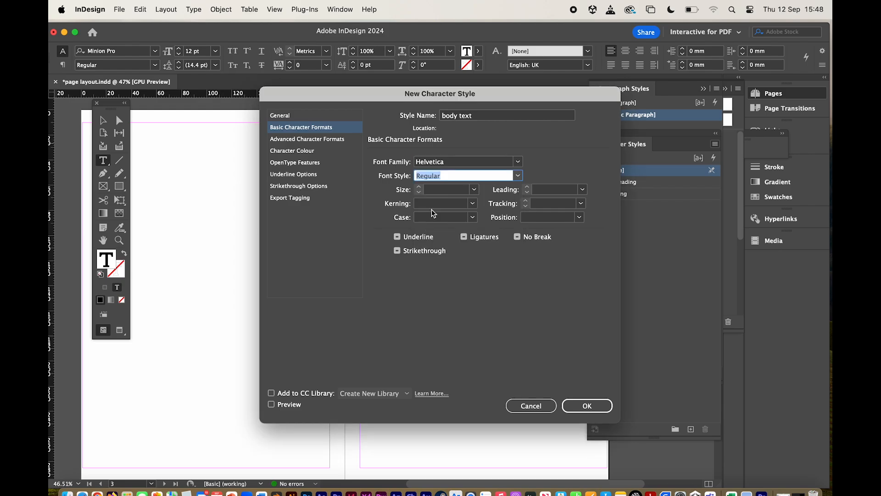
# Set the body text style's size to 11 pt and its leading to 4 pt, and save the style
pyautogui.click(475, 190)
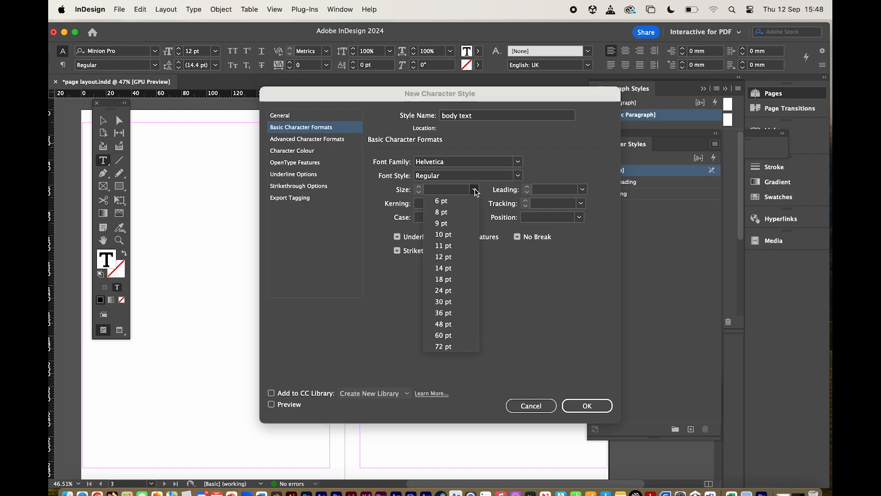
pyautogui.click(443, 246)
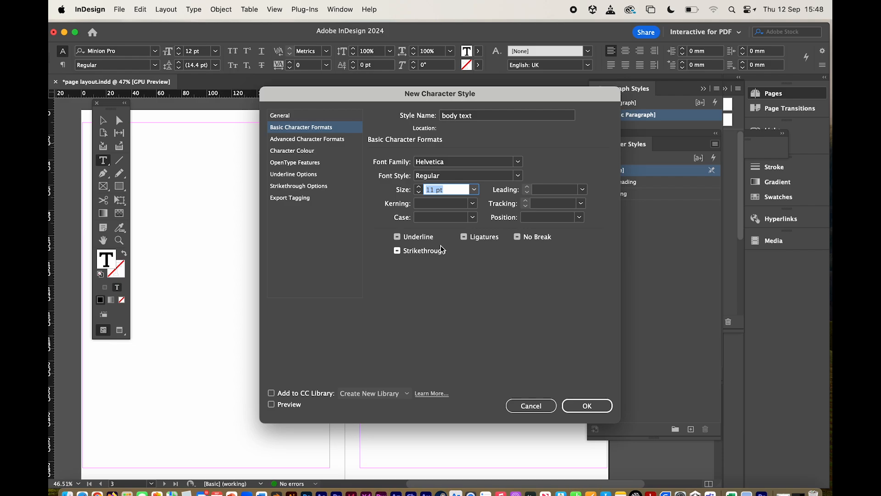
pyautogui.click(584, 190)
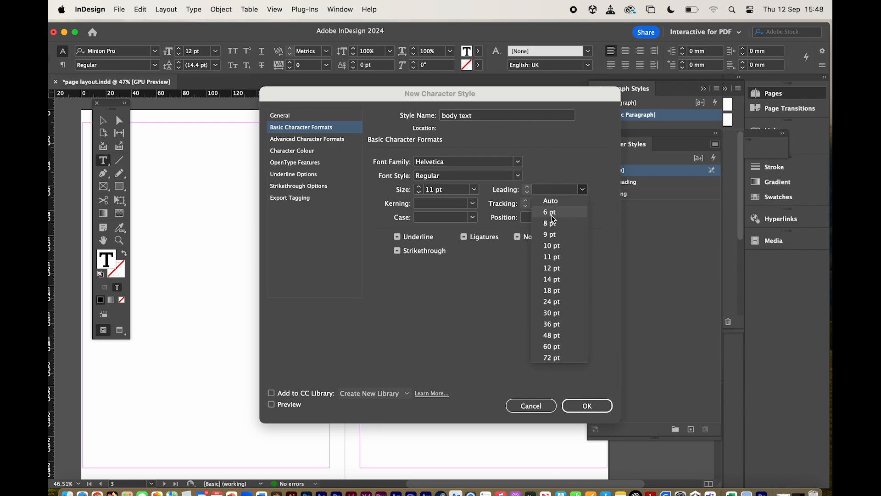
pyautogui.click(540, 190)
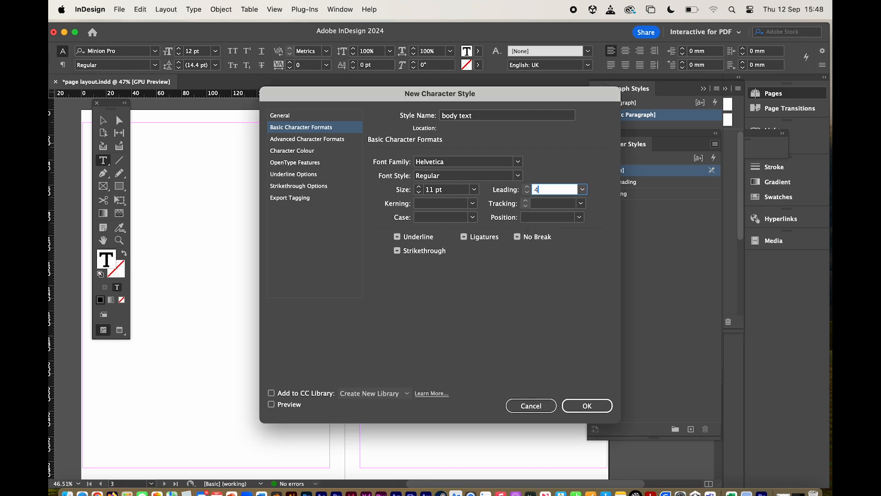
pyautogui.click(587, 406)
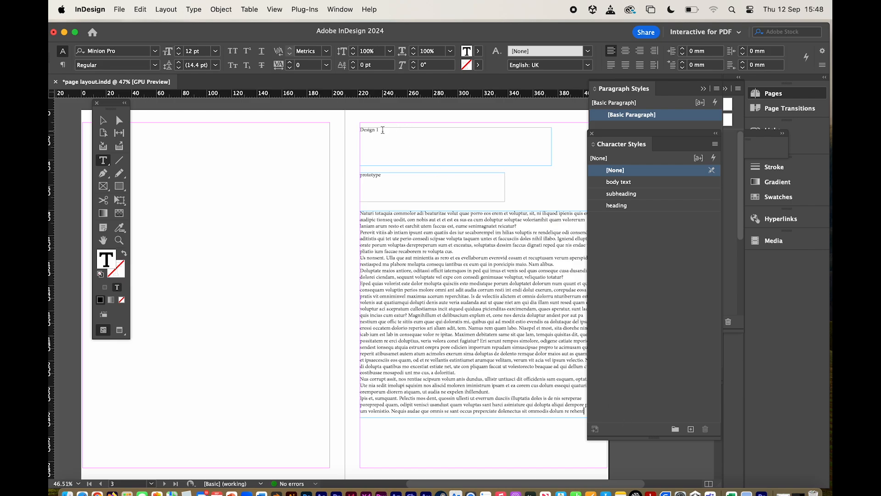
# Apply the heading character style to "Design 1" and the subheading character style to "prototype"
pyautogui.moveTo(383, 130); pyautogui.dragTo(361, 129)
pyautogui.click(624, 205)
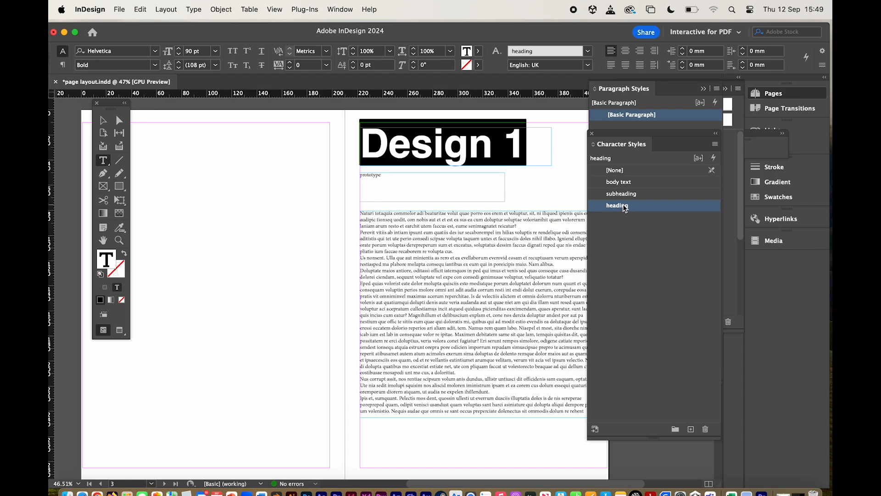
pyautogui.click(387, 177)
pyautogui.moveTo(387, 178); pyautogui.dragTo(359, 176)
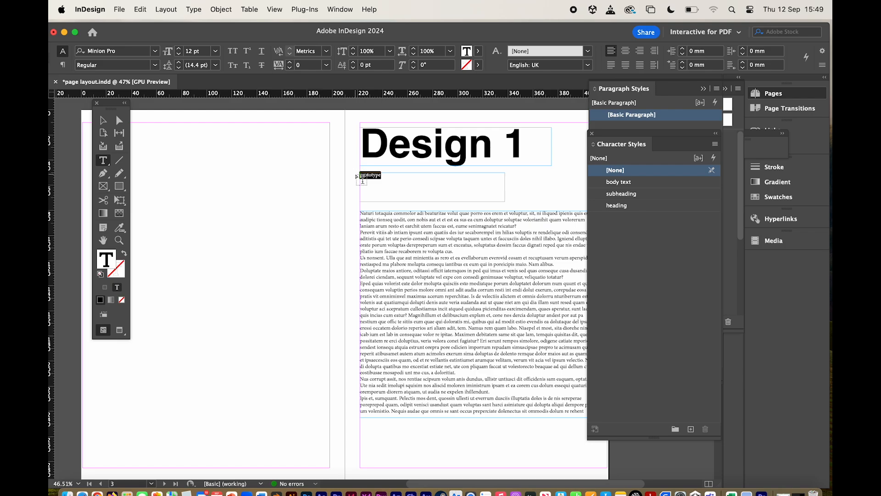
pyautogui.click(614, 195)
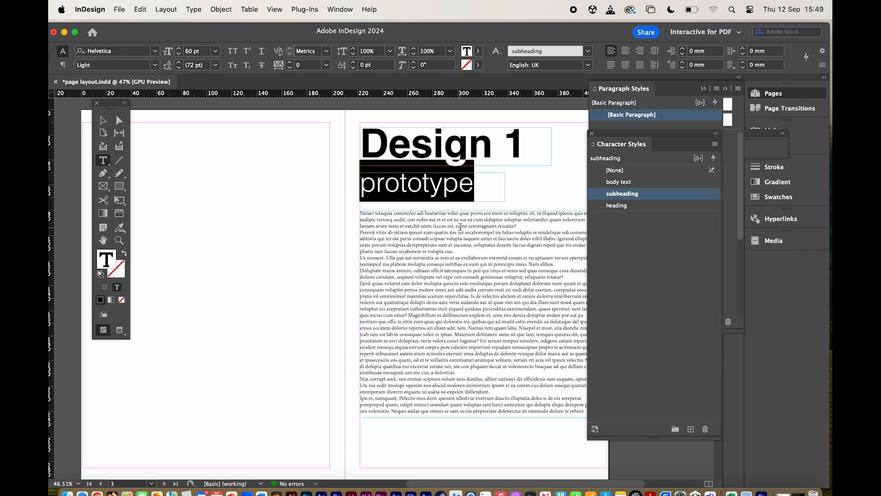
# Apply the body text character style to all the text in the large frame under the subheading
pyautogui.click(461, 226)
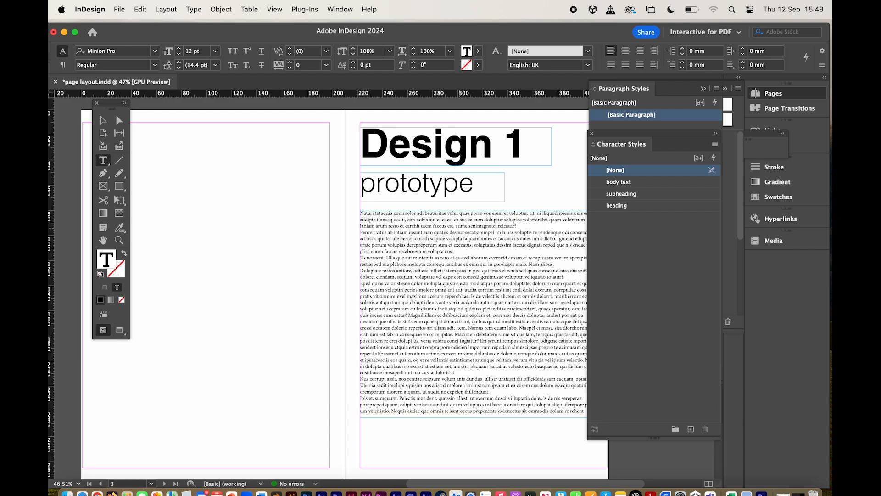
pyautogui.press('super+a')
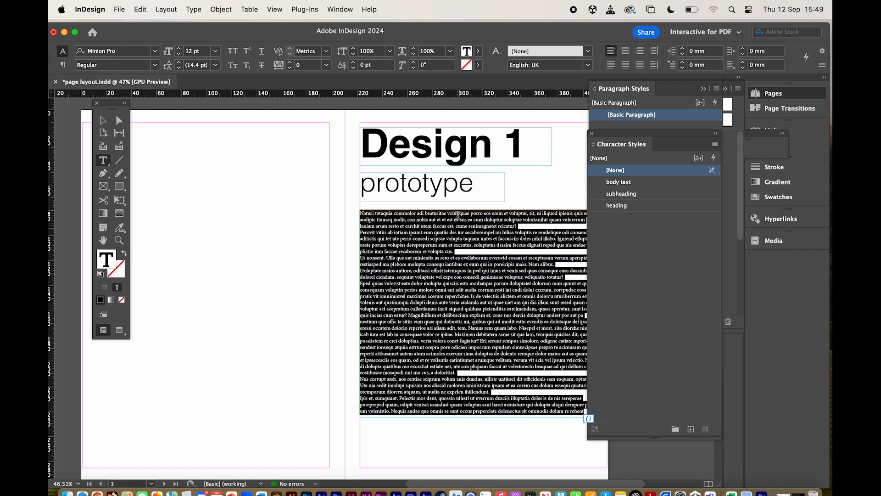
pyautogui.click(628, 184)
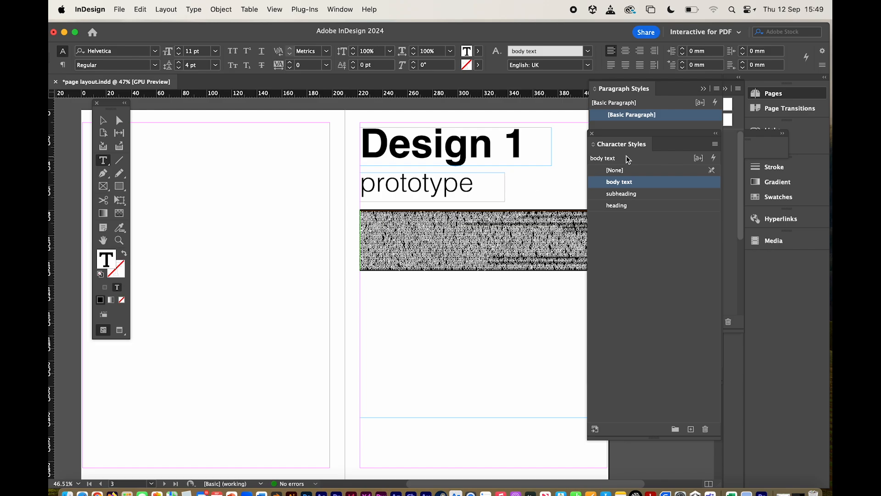
# Create a default-named character style based on body text with 14 pt leading, and apply it to the selected body paragraphs
pyautogui.click(718, 144)
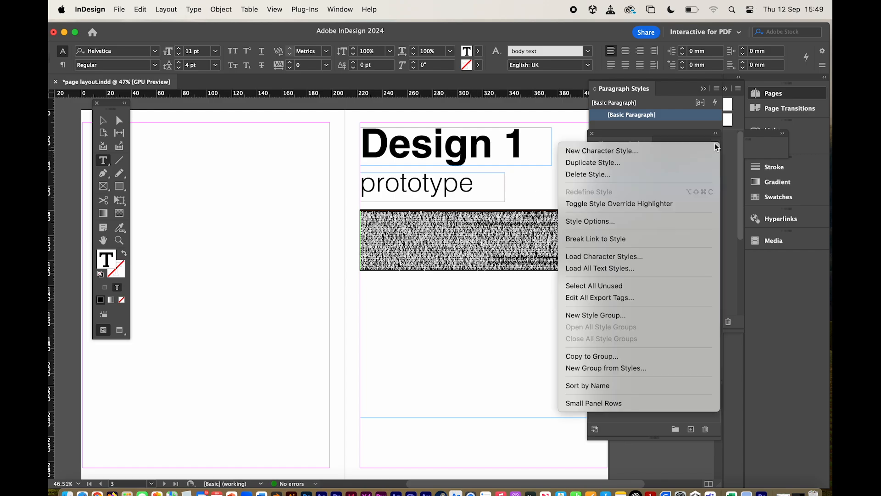
pyautogui.click(589, 152)
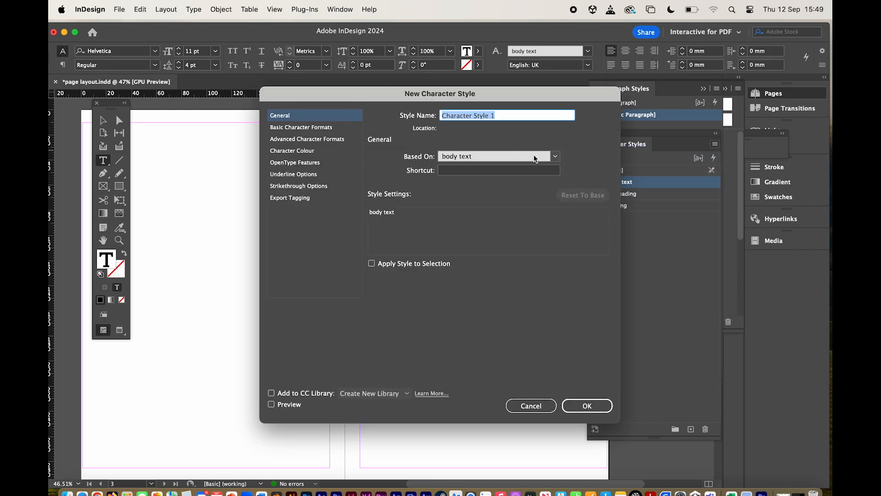
pyautogui.click(284, 129)
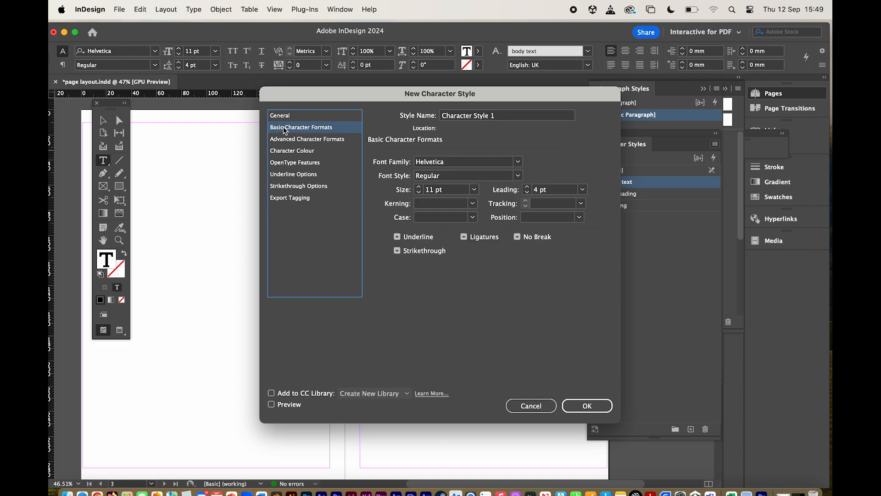
pyautogui.click(536, 192)
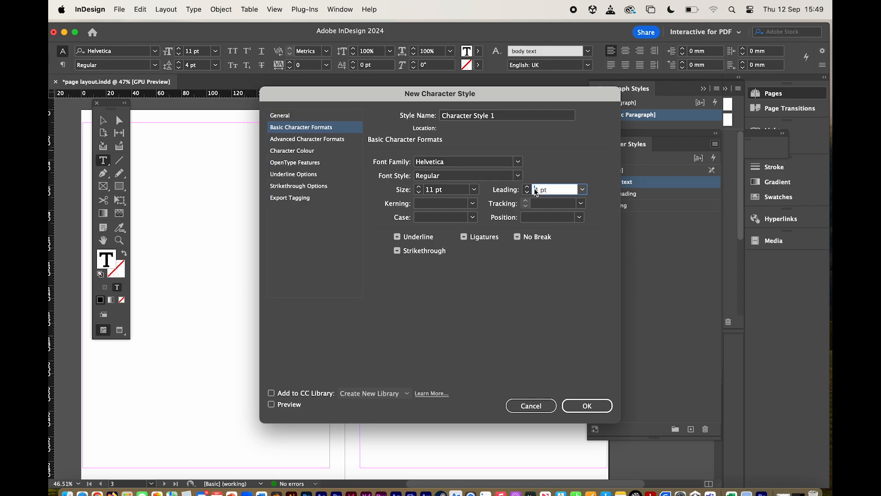
pyautogui.write('1')
pyautogui.click(583, 408)
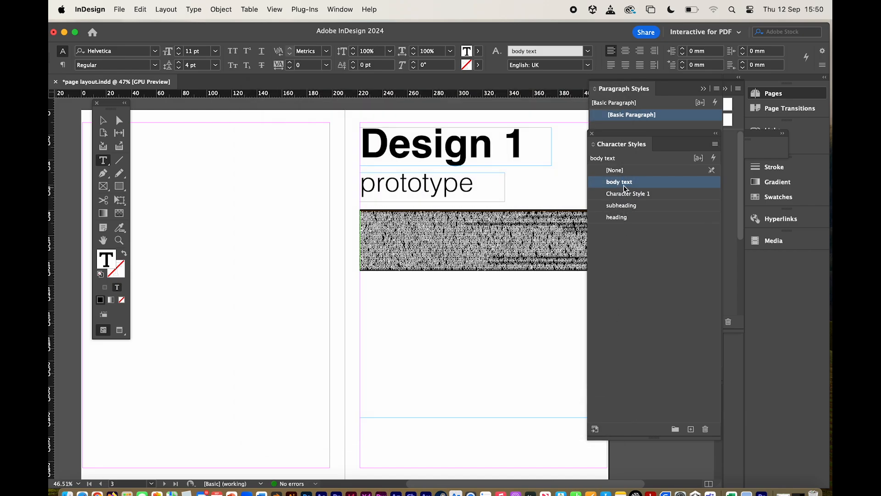
pyautogui.click(624, 193)
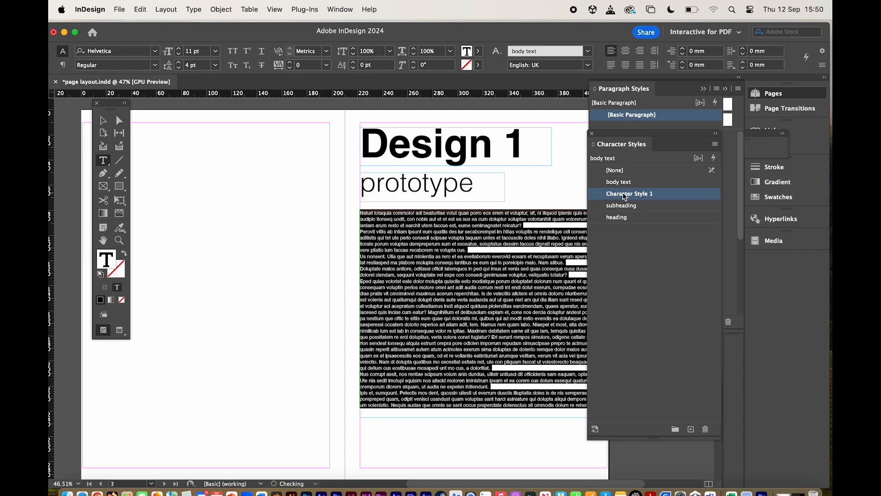
# Rename Character Style 1 as "body"
pyautogui.click(629, 194)
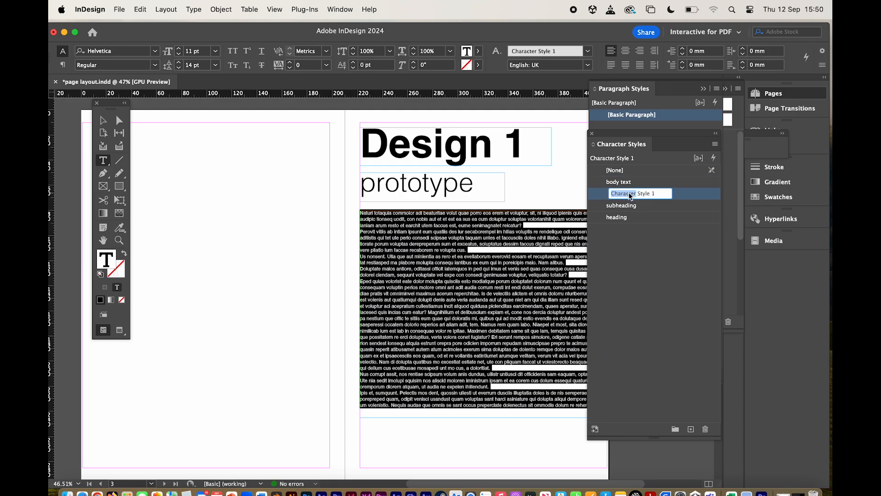
pyautogui.moveTo(658, 194); pyautogui.dragTo(611, 193)
pyautogui.write('bod')
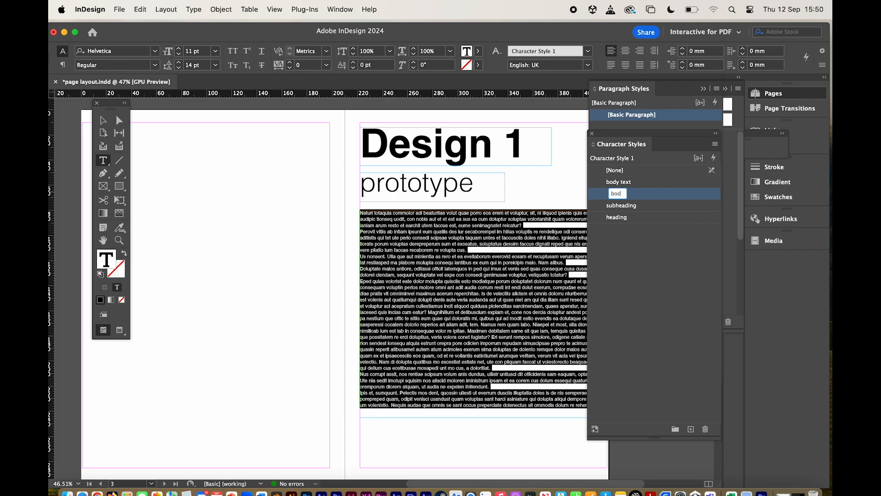
pyautogui.write('y')
pyautogui.press('Return')
# Delete the "body text" character style, replacing it with the "body" style, and save the document
pyautogui.click(715, 144)
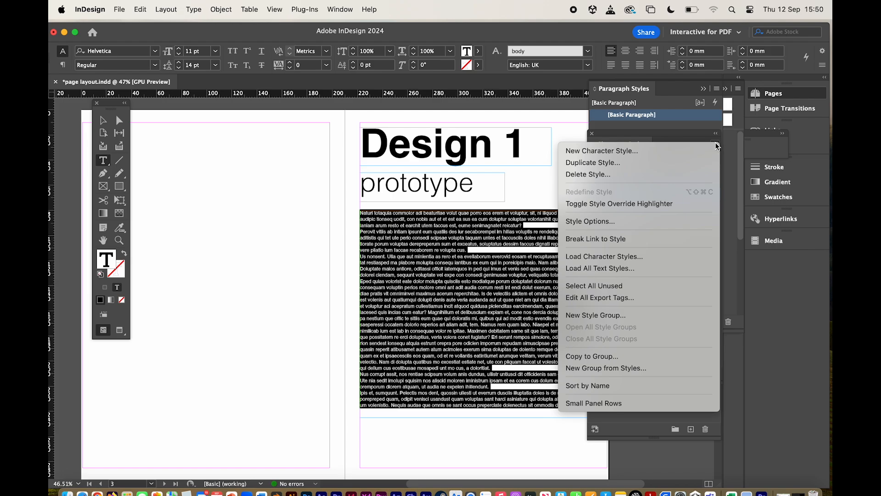
pyautogui.click(256, 308)
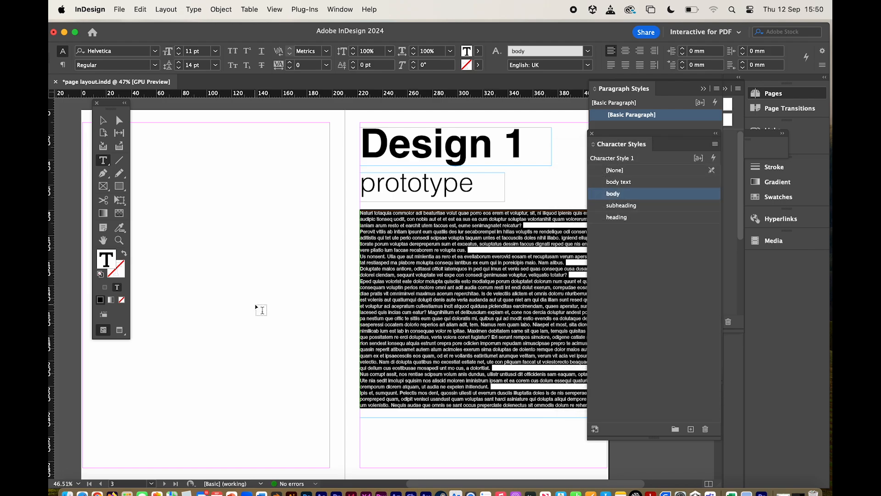
pyautogui.click(625, 182)
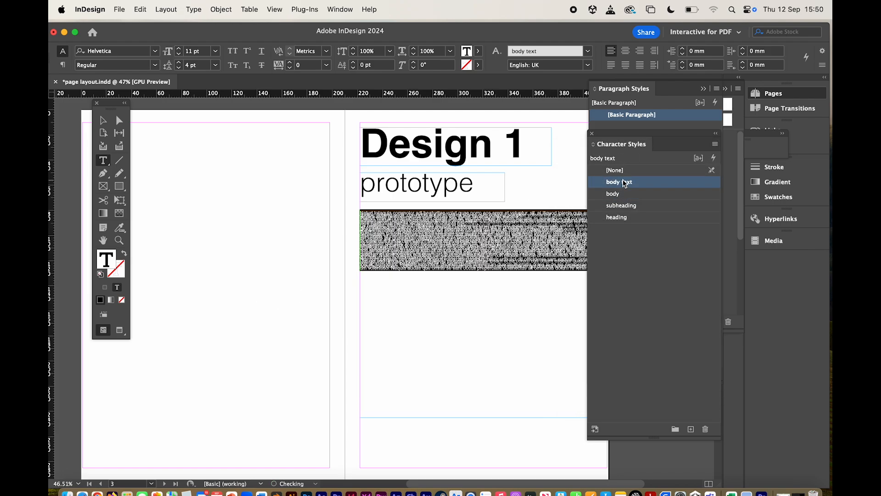
pyautogui.click(717, 145)
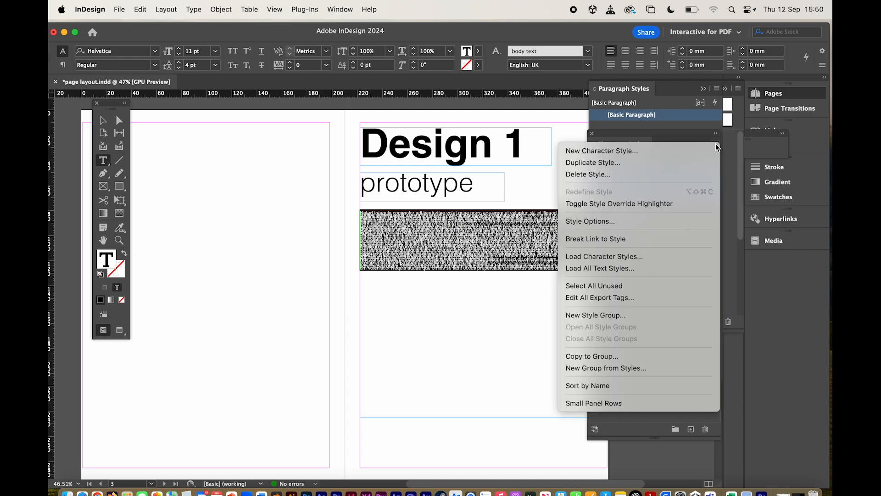
pyautogui.click(592, 174)
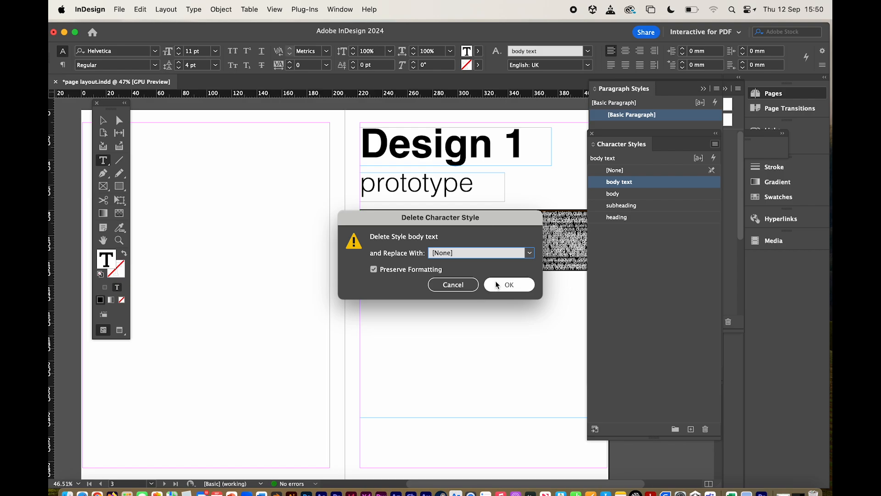
pyautogui.click(529, 253)
pyautogui.click(452, 276)
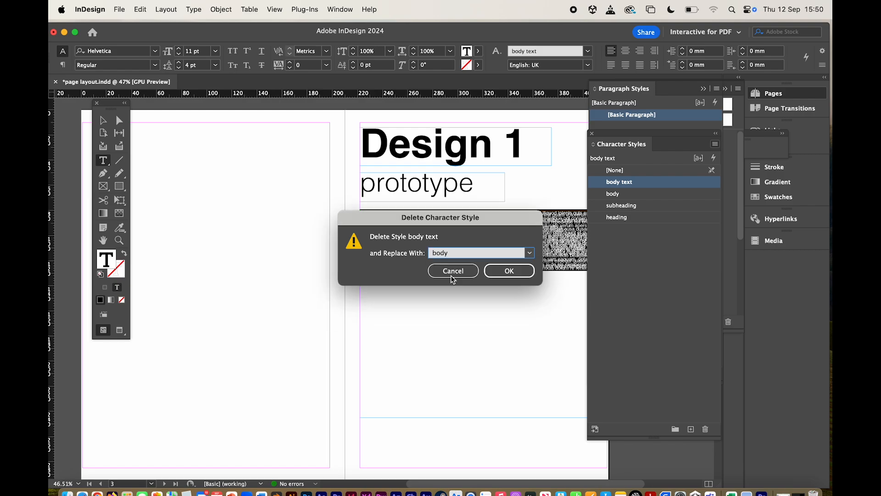
pyautogui.click(501, 270)
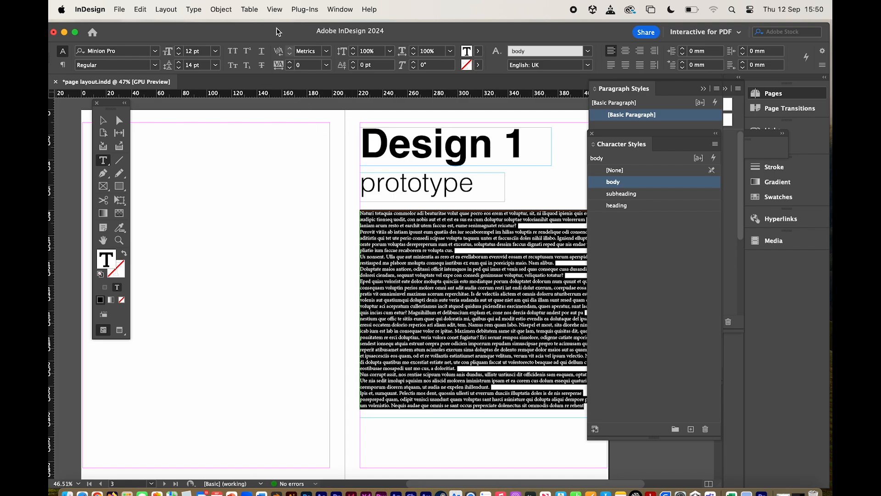
pyautogui.press('super+s')
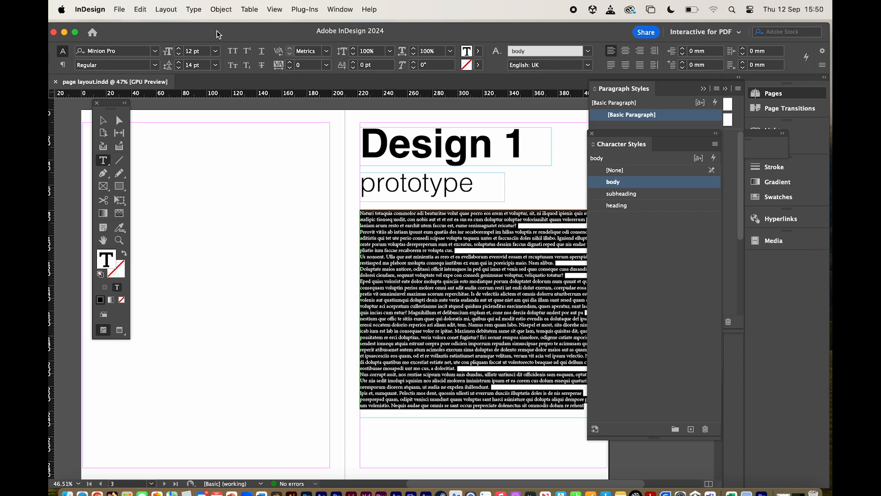
pyautogui.moveTo(217, 30)
pyautogui.mouseDown()
pyautogui.moveTo(351, 89)
pyautogui.moveTo(390, 88)
pyautogui.moveTo(232, 30)
pyautogui.mouseUp()
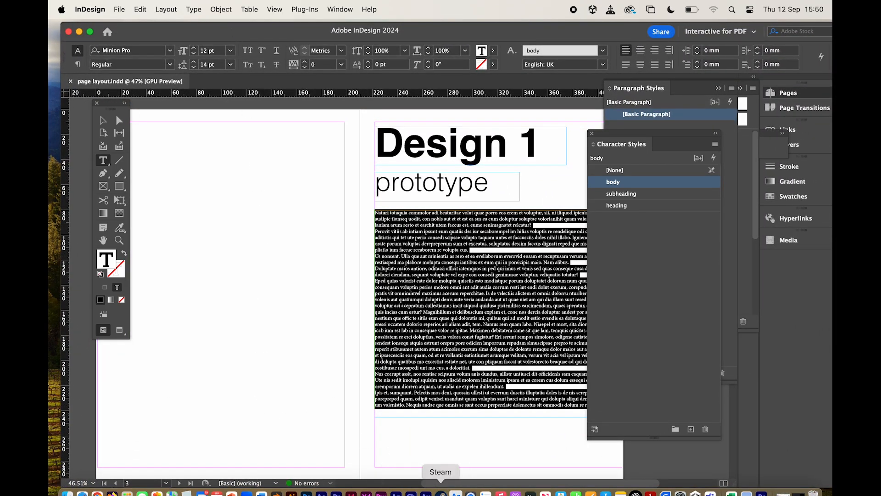
pyautogui.click(442, 494)
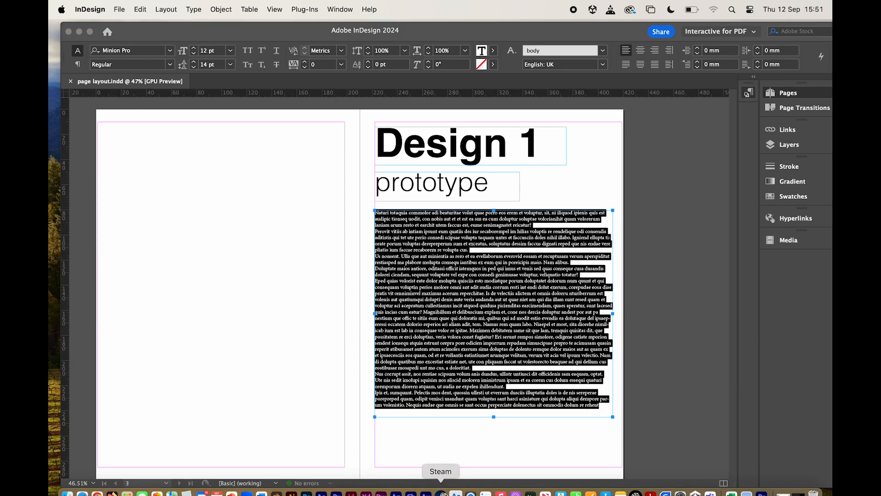
pyautogui.rightClick(441, 494)
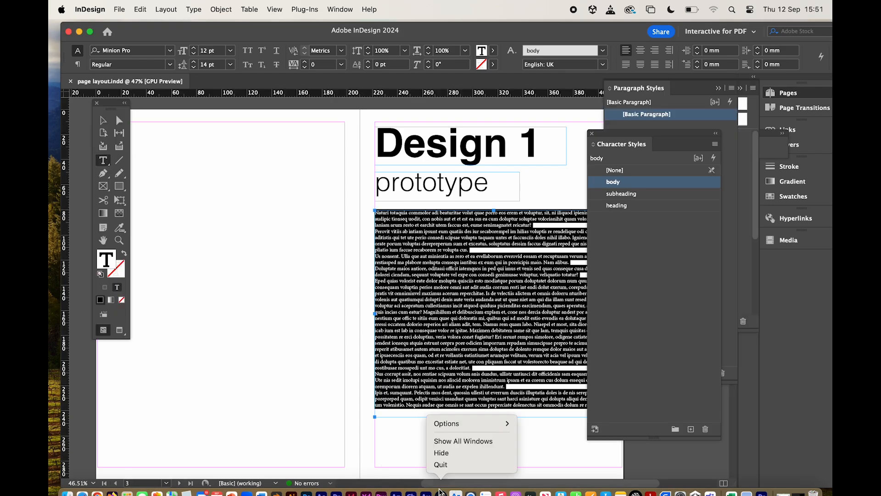
pyautogui.click(441, 465)
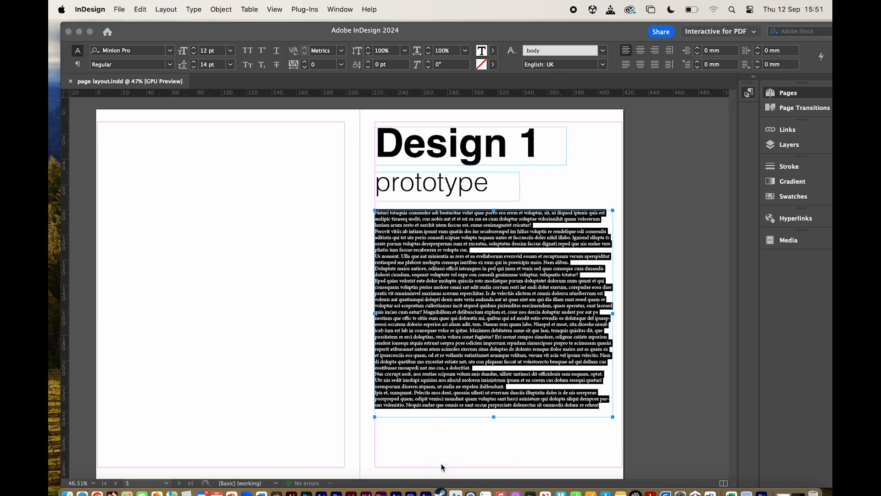